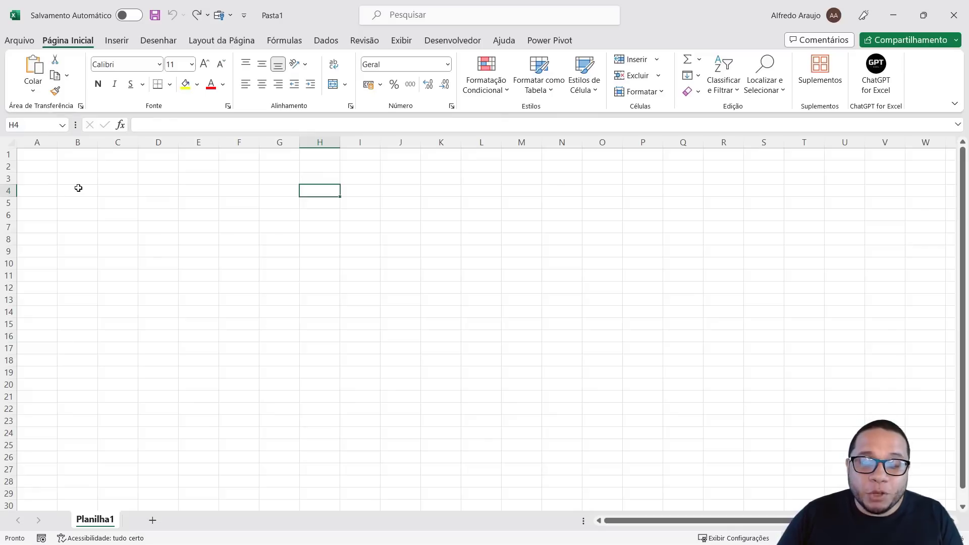
Try =ai. in cell B2, then search the Office add-ins store for 'chat gpt'
click(71, 164)
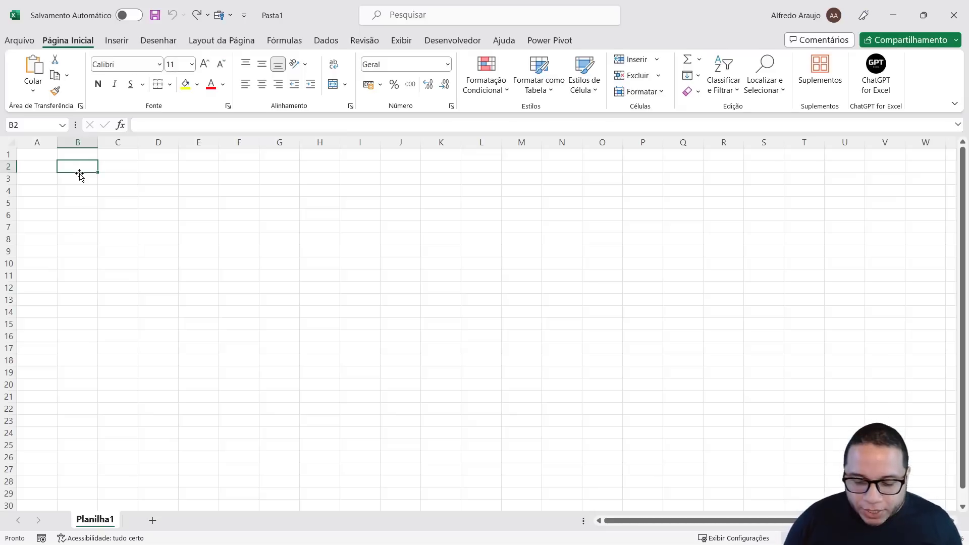
text(=ai.)
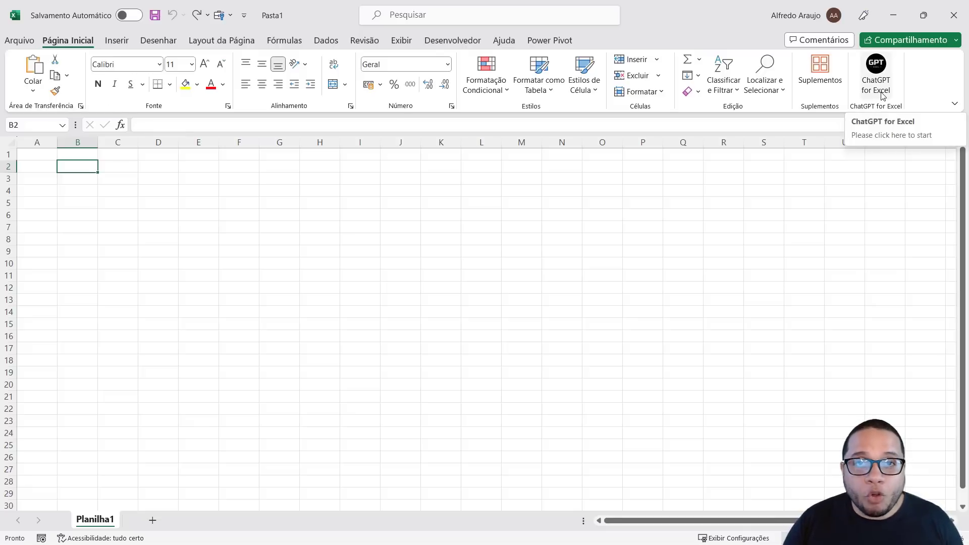
click(827, 76)
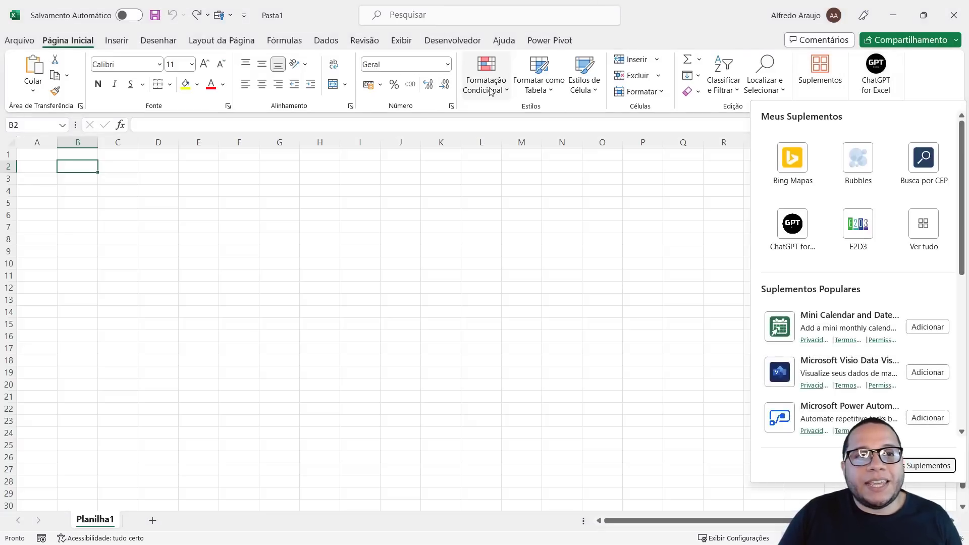
click(928, 466)
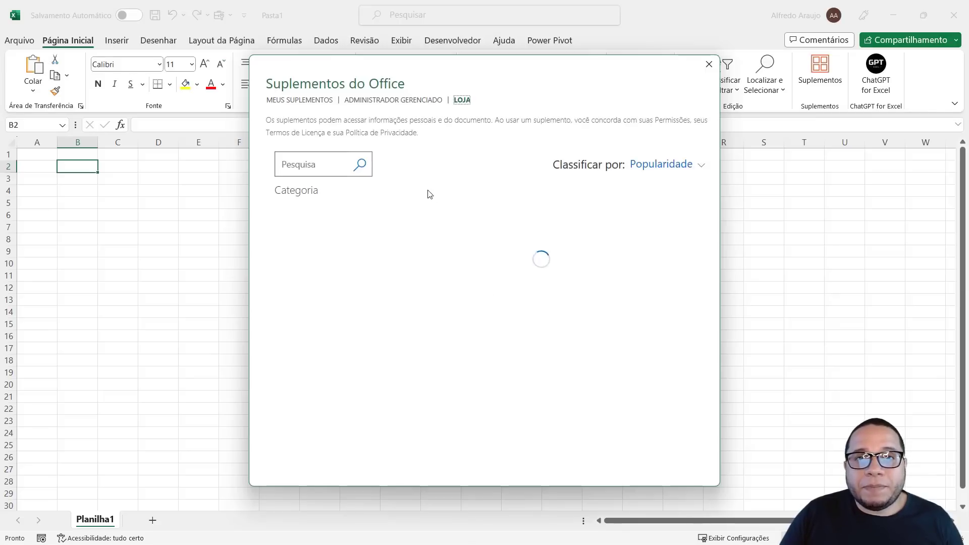
click(330, 160)
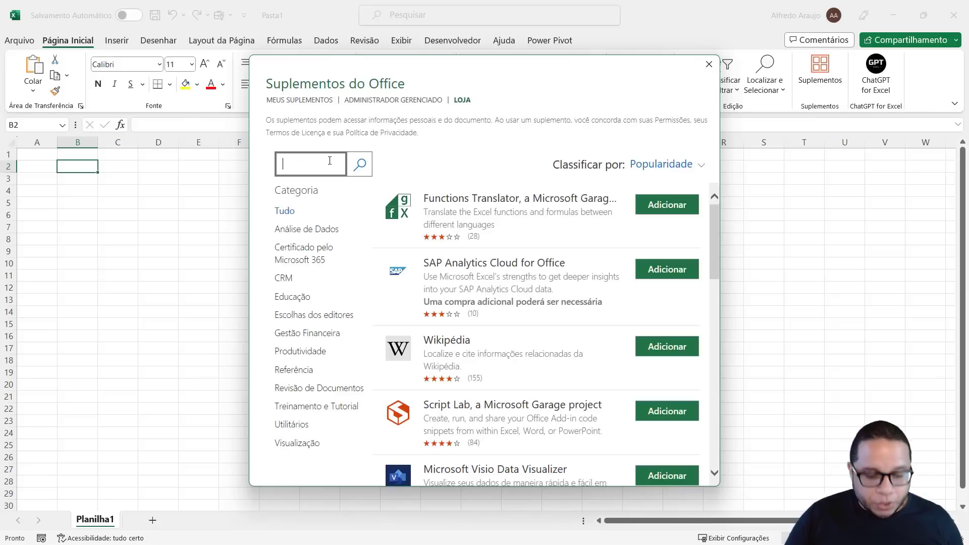
text(chat gpt)
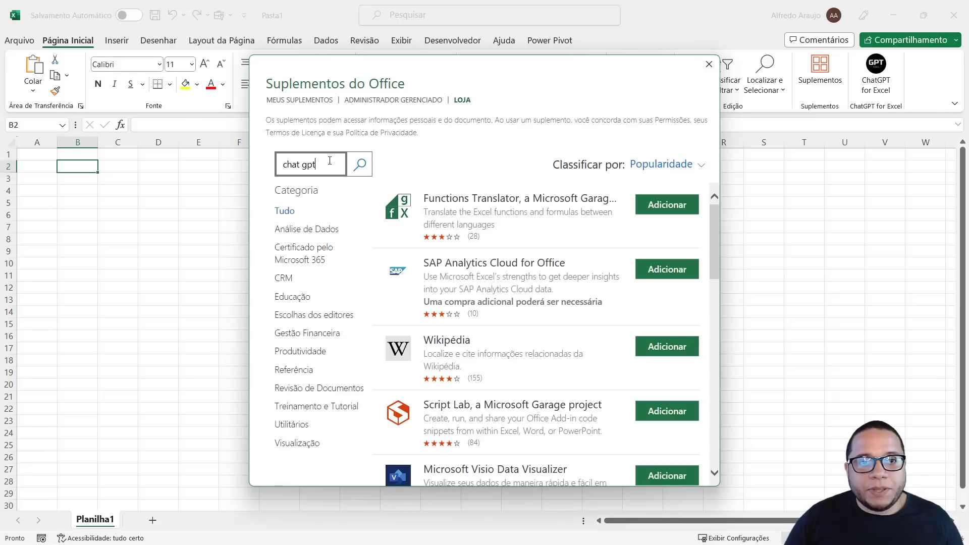
click(359, 164)
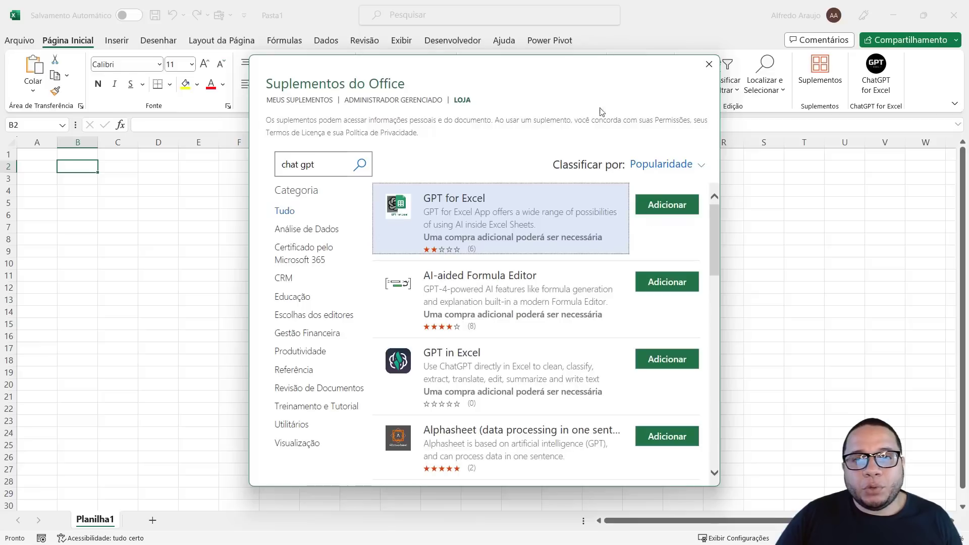
drag(573, 67, 566, 40)
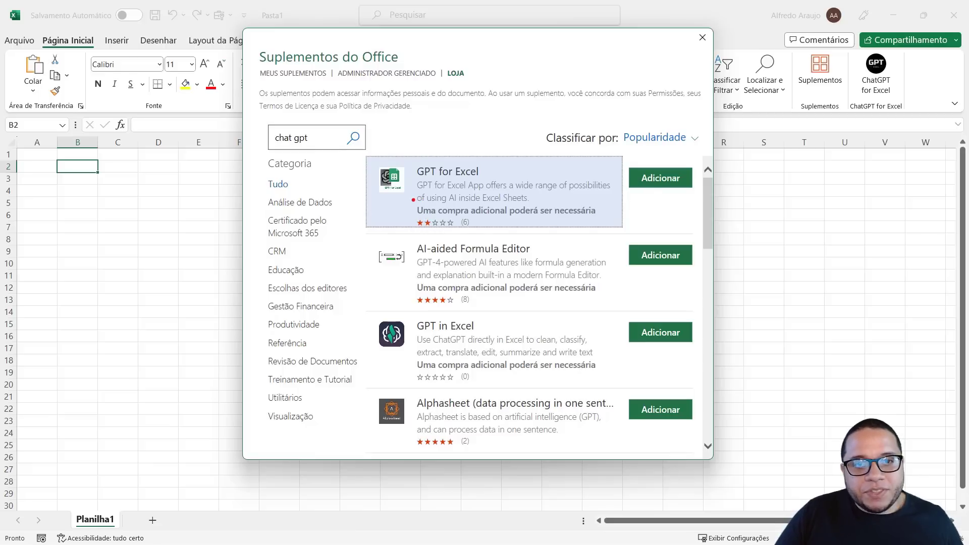
mouse_move(413, 199)
mouse_down()
mouse_move(428, 209)
mouse_move(602, 218)
mouse_up()
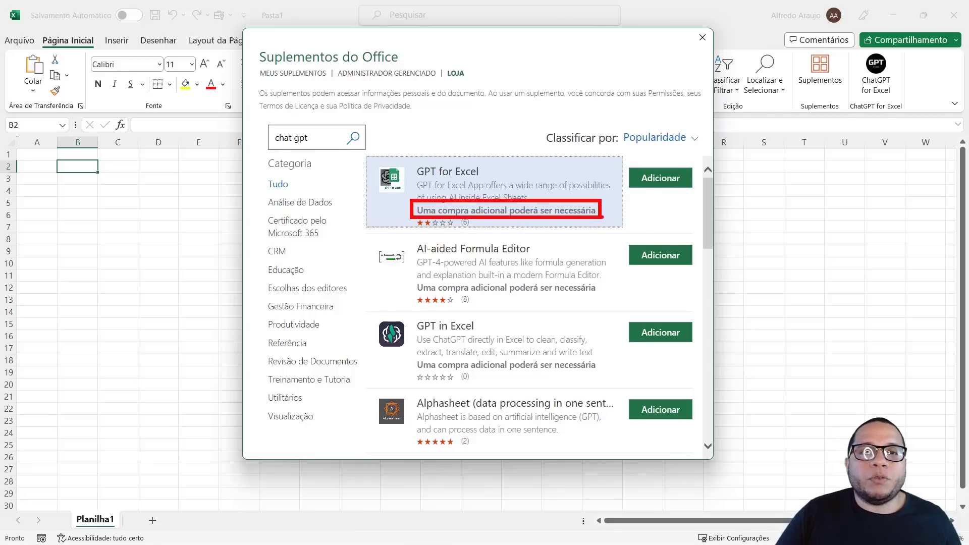
scroll(649, 226, down, 1)
scroll(641, 222, down, 2)
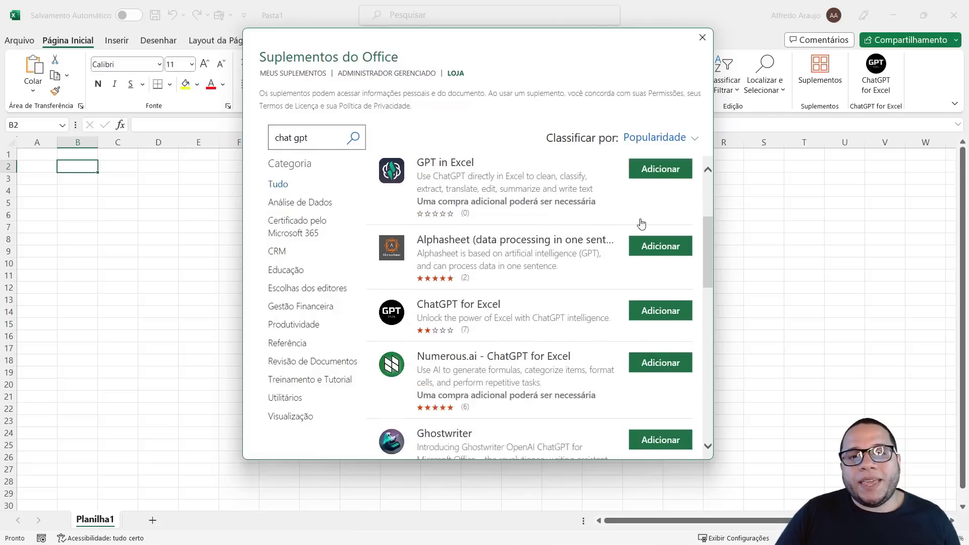
drag(357, 267, 538, 319)
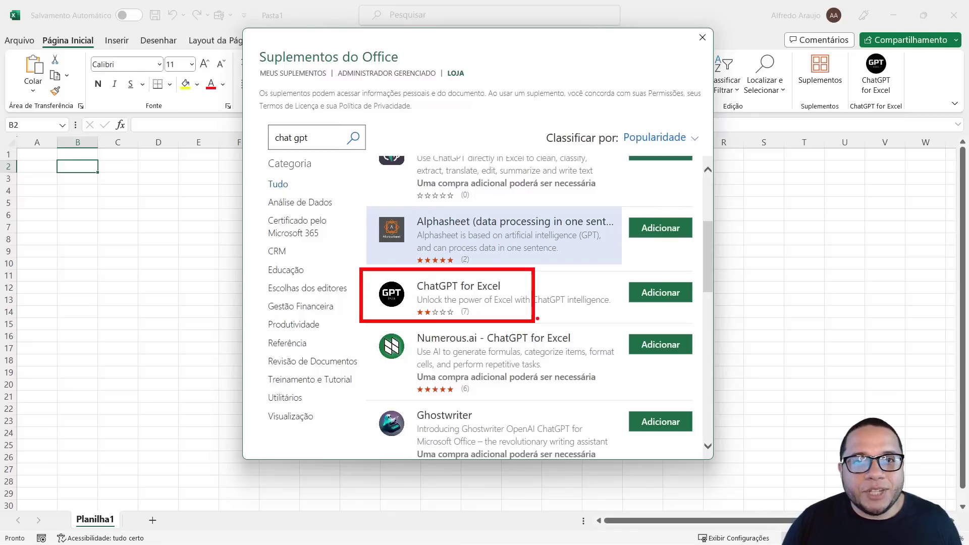
key(Escape)
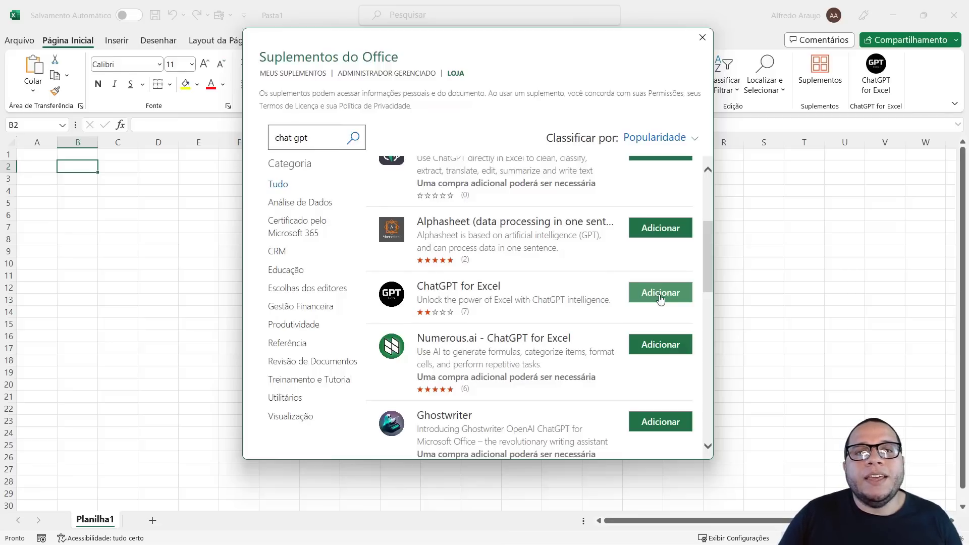
Add the ChatGPT for Excel add-in from the store's search results
click(660, 292)
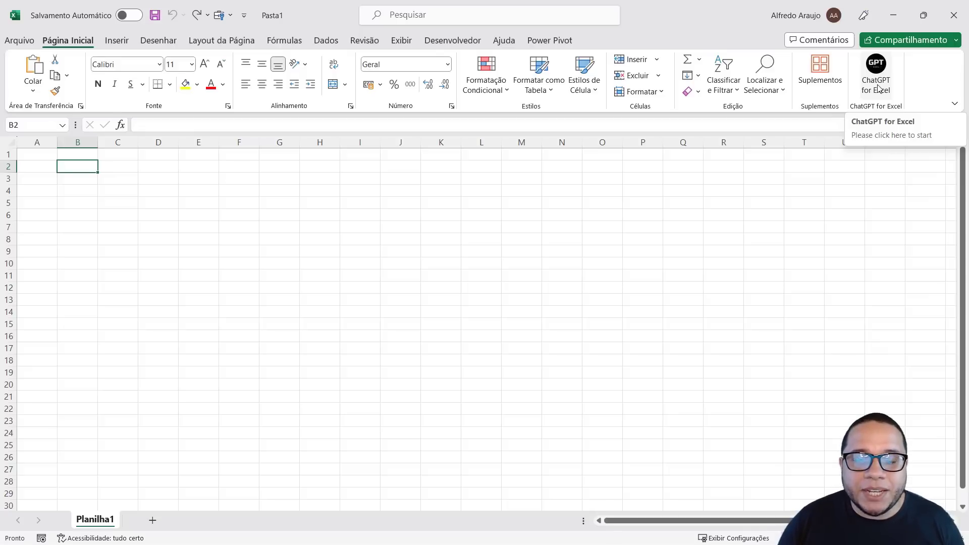
click(878, 88)
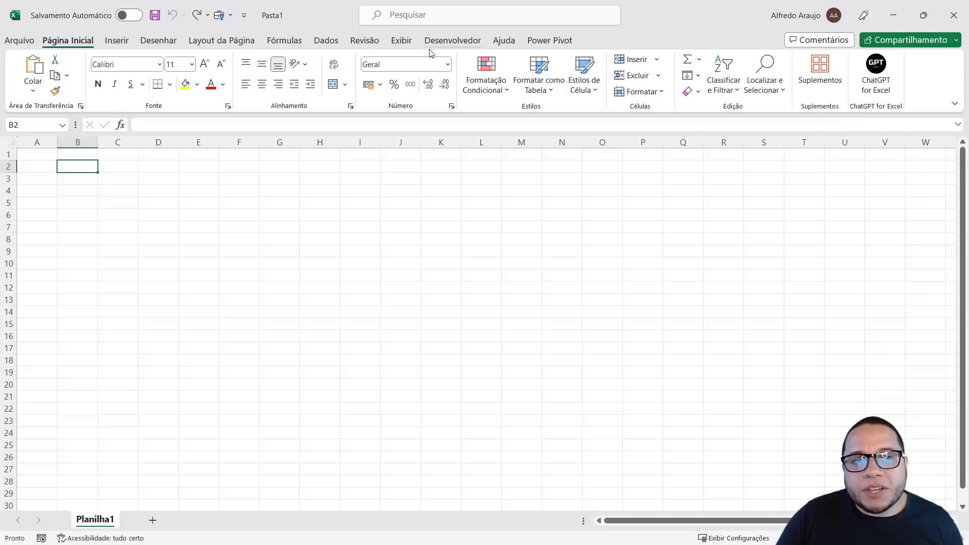
scroll(355, 202, up, 9)
text(=)
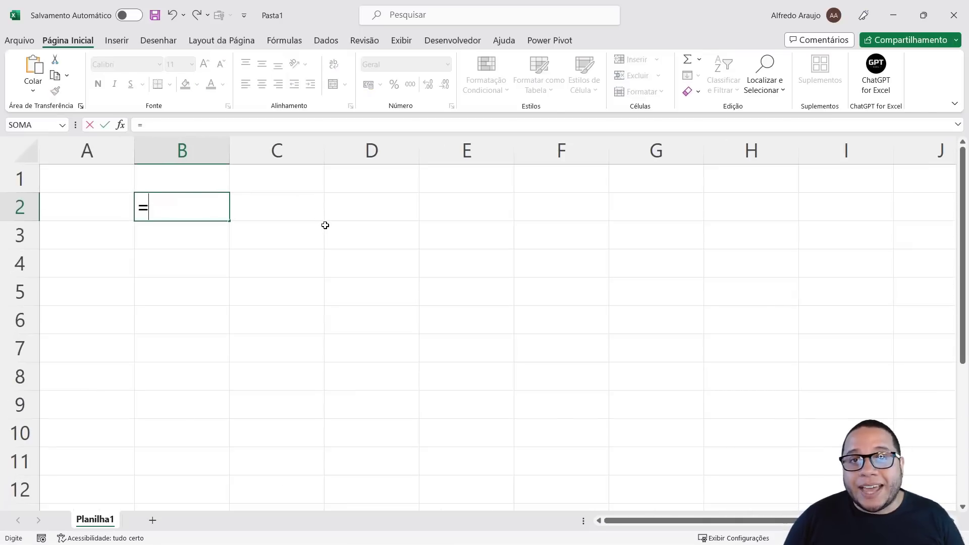
text(a)
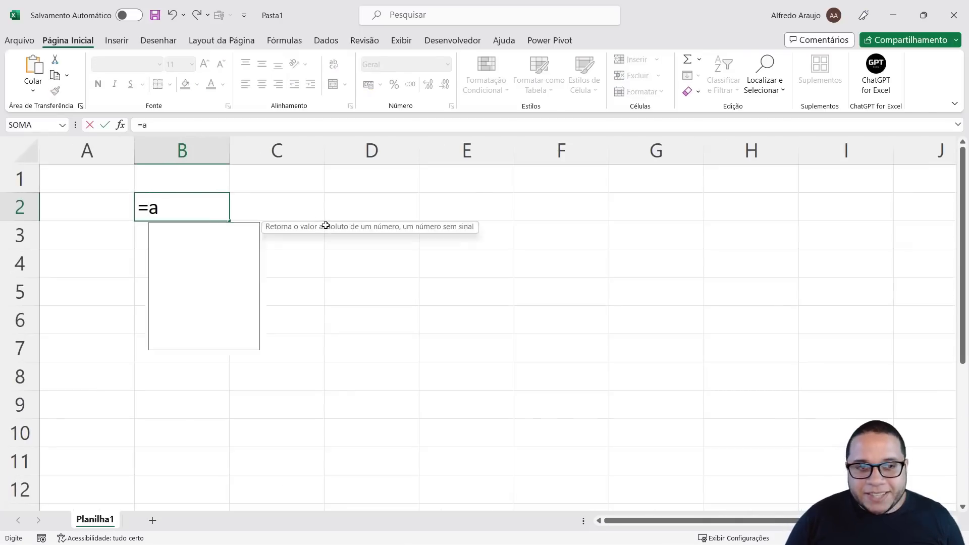
text(i.)
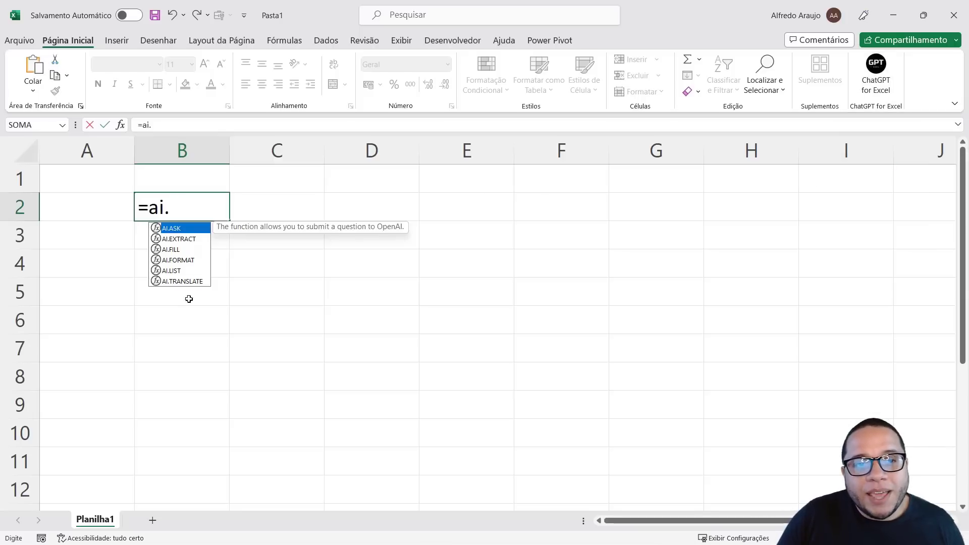
click(171, 281)
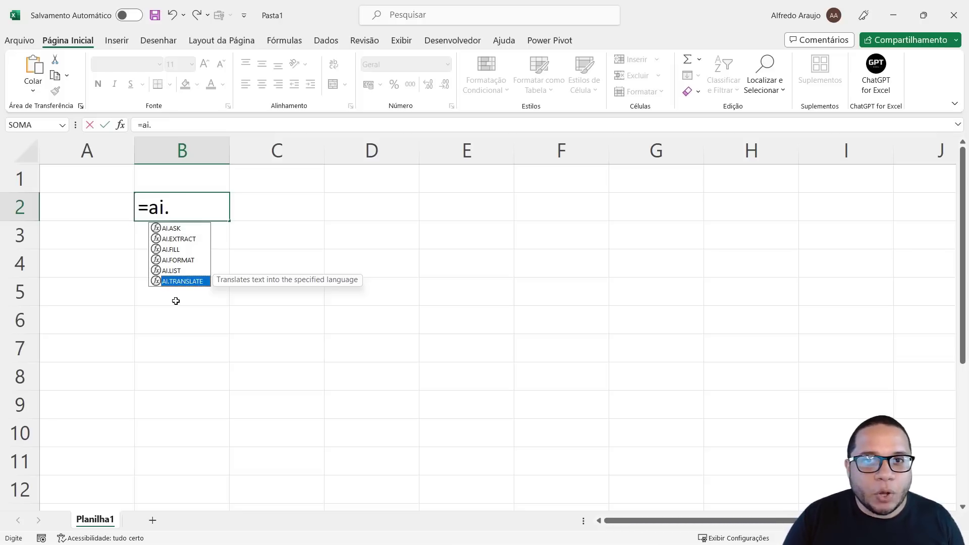
key(Escape)
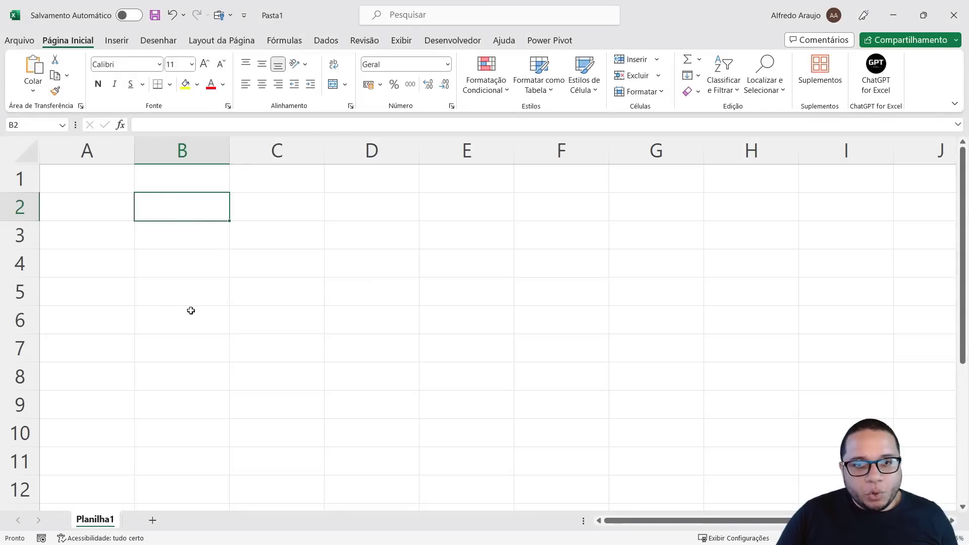
Search 'bbc' in Chrome and open the BBC News homepage at bbc.com/news
key(alt+Tab)
key(alt+Tab)
key(alt+Tab)
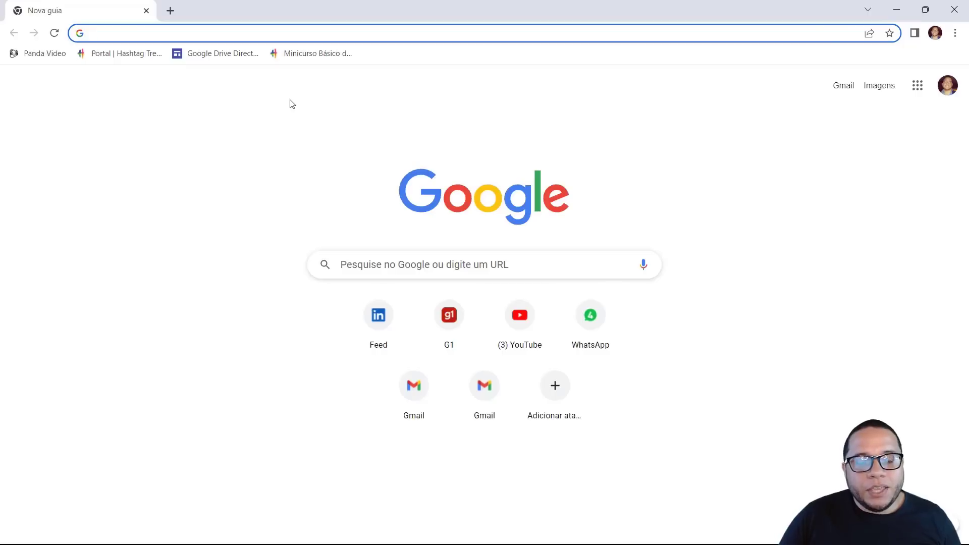
text(bbc)
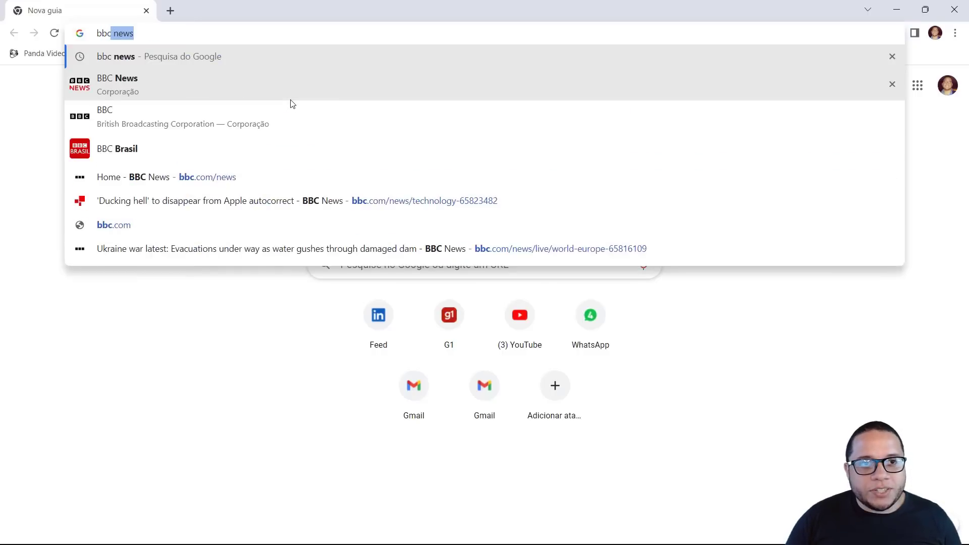
key(Return)
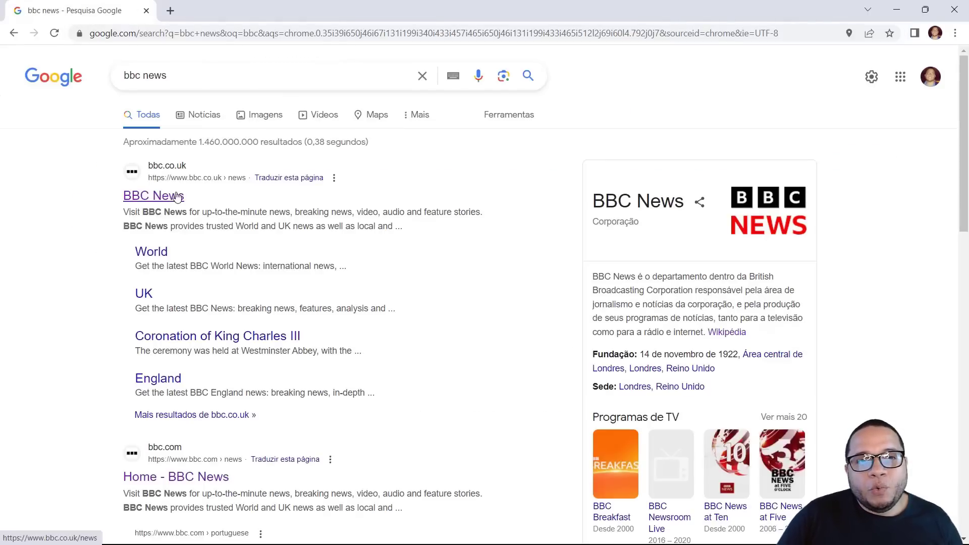
click(174, 196)
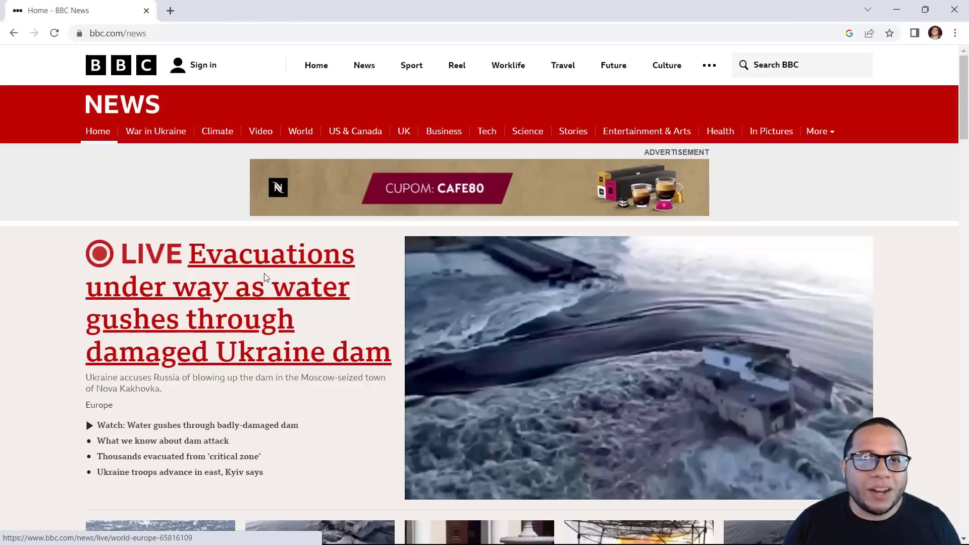
scroll(273, 298, down, 2)
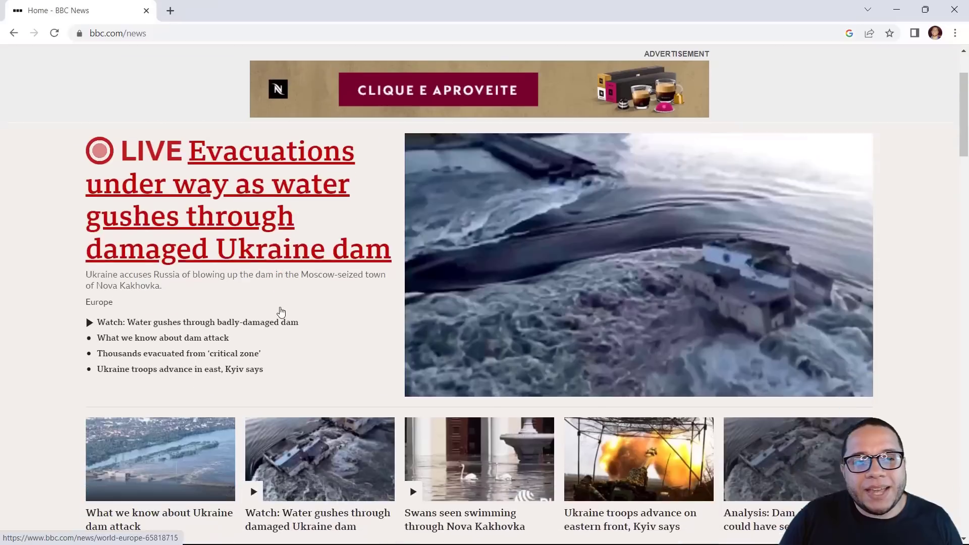
scroll(281, 311, down, 6)
scroll(282, 348, up, 2)
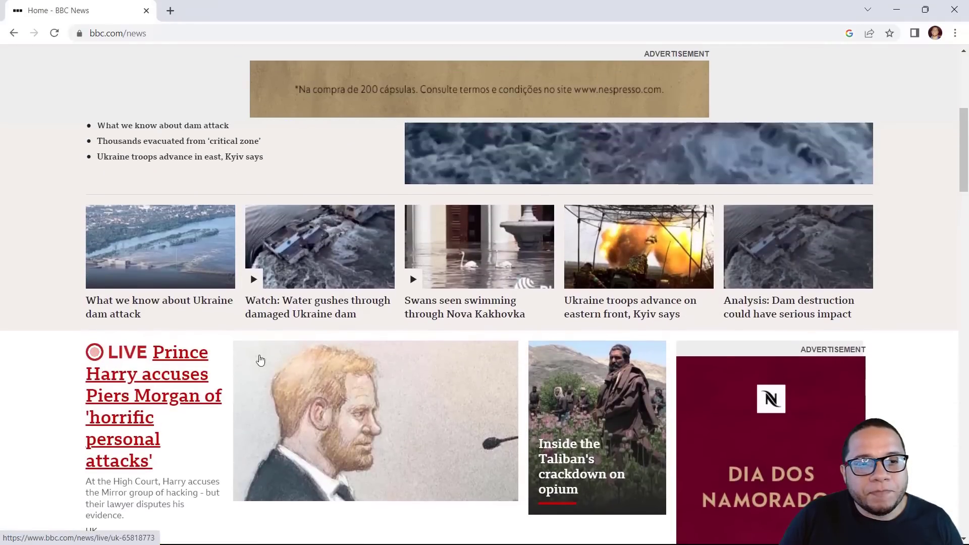
Open the BBC article on the Ukraine dam and select part of its Nova Kakhovka headline
click(145, 309)
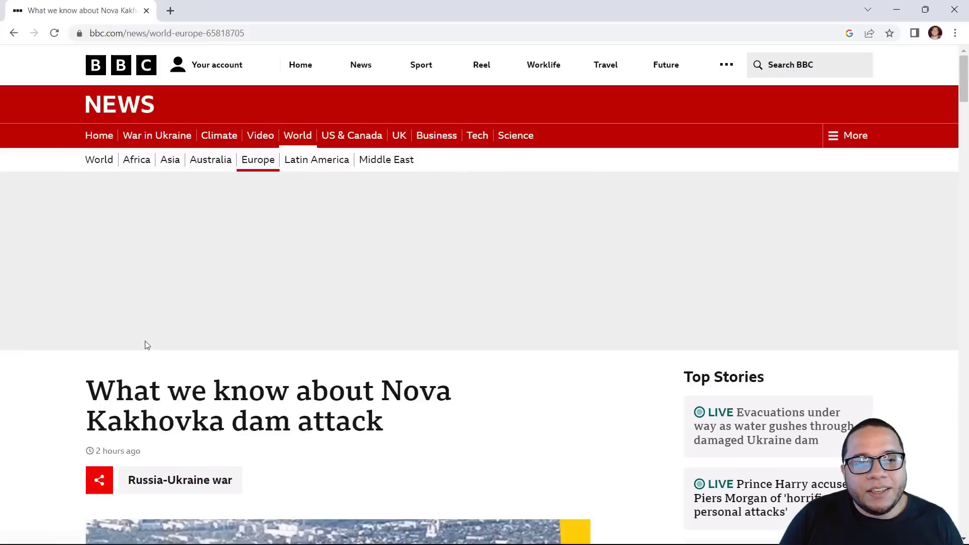
scroll(147, 346, down, 4)
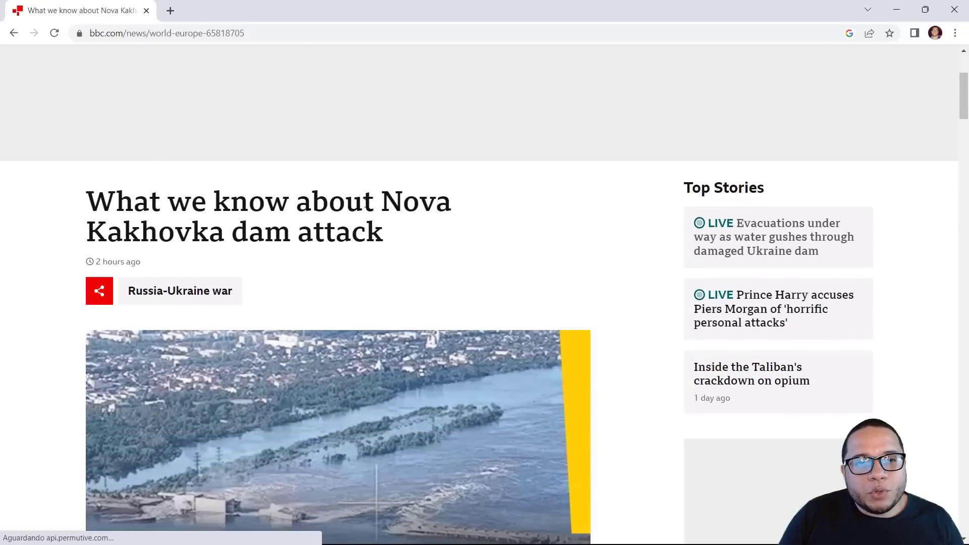
drag(192, 232, 351, 233)
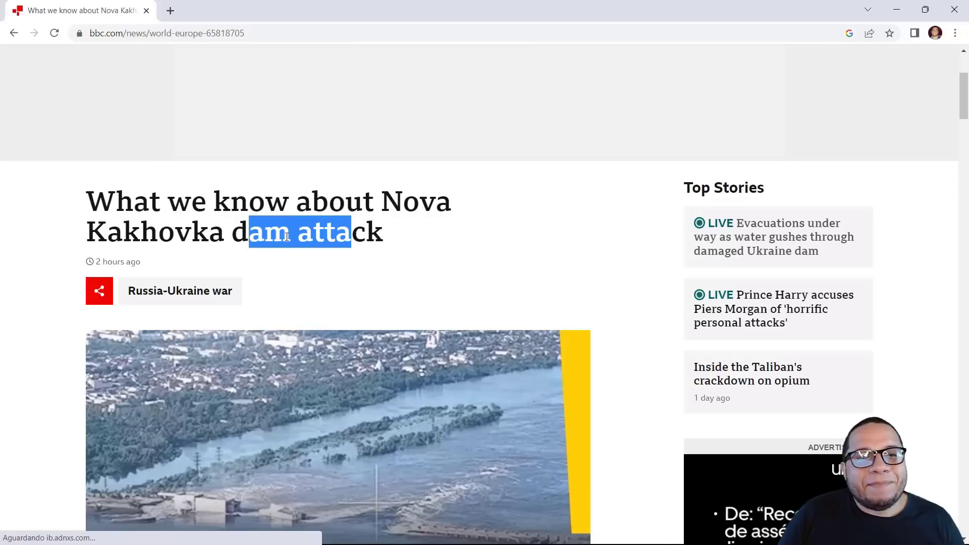
drag(224, 234, 392, 198)
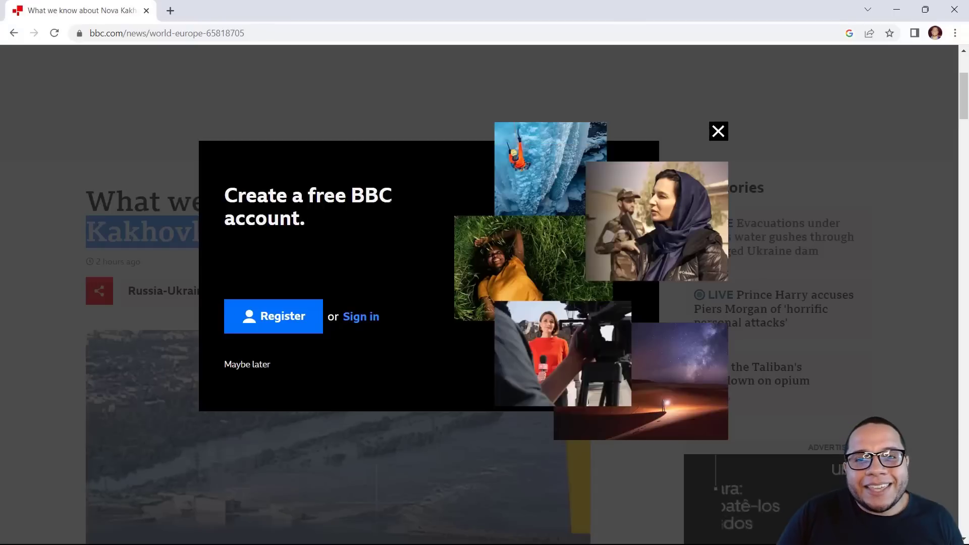
Dismiss the sign-up popup, select the Soviet-era dam paragraph, and return to Excel
click(718, 132)
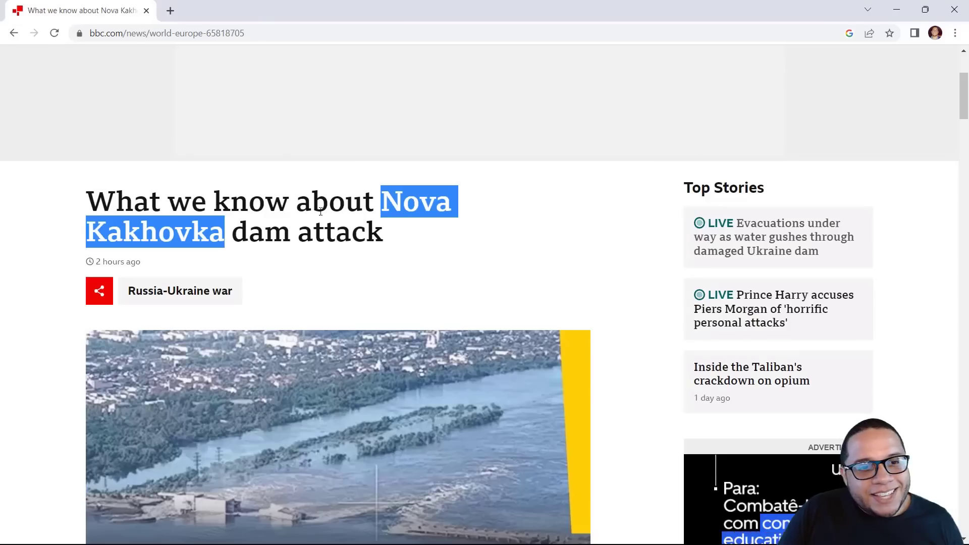
scroll(278, 241, down, 10)
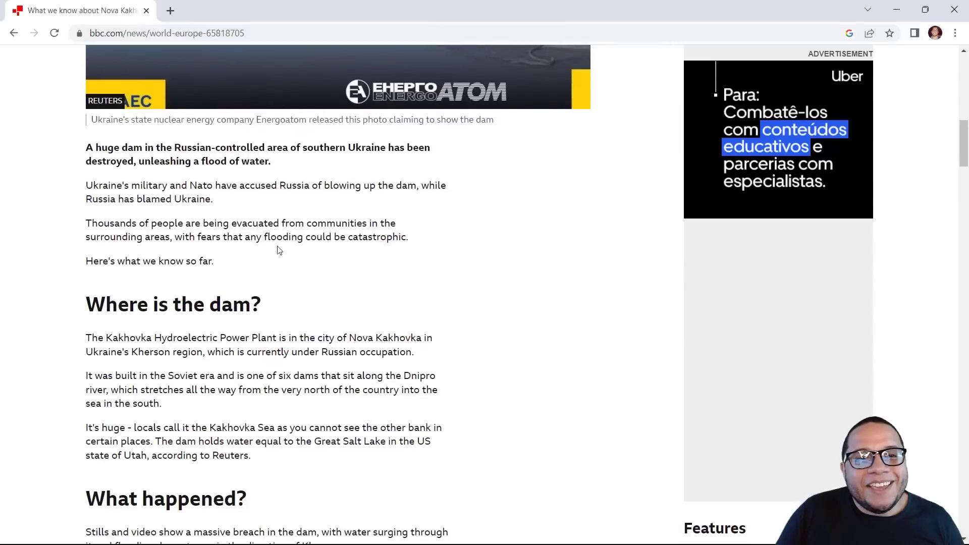
scroll(277, 251, down, 2)
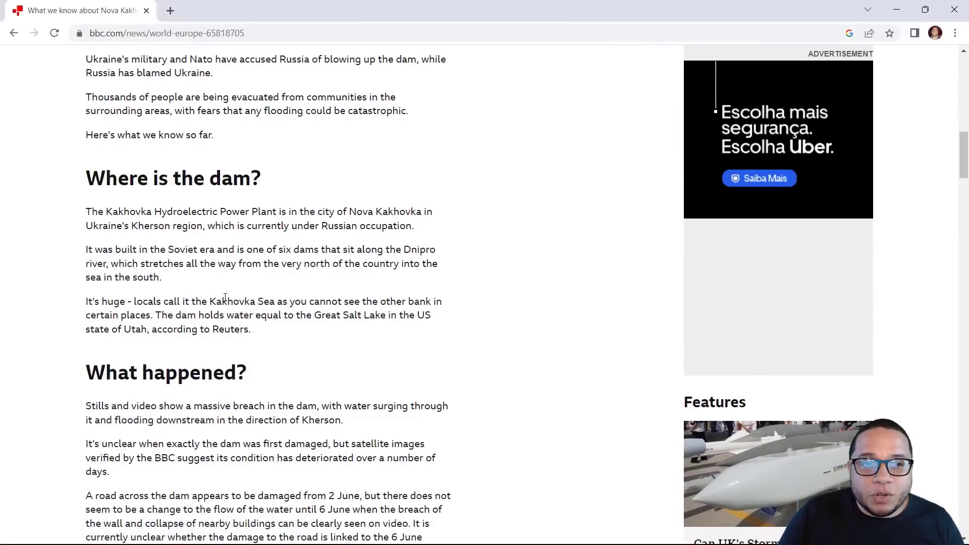
drag(180, 279, 85, 250)
key(ctrl+c)
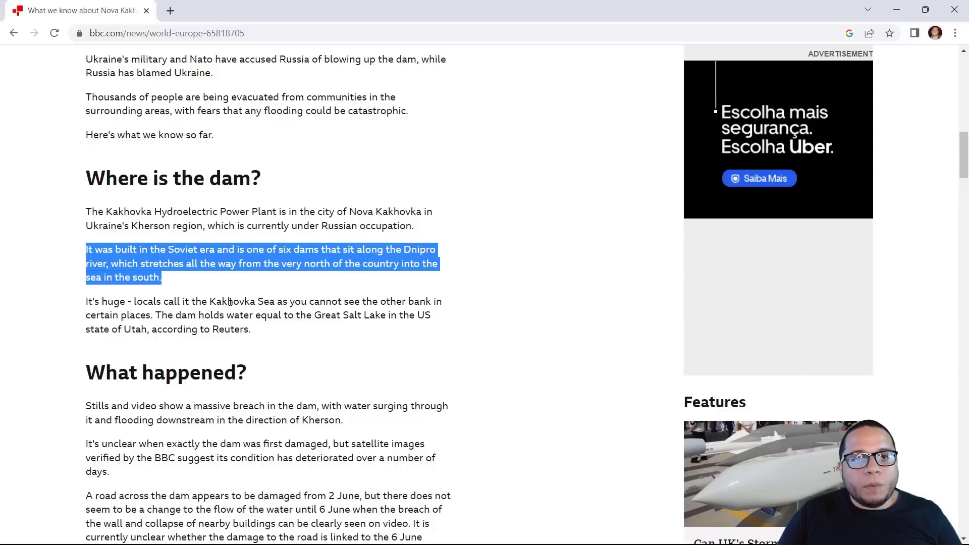
key(alt+Tab)
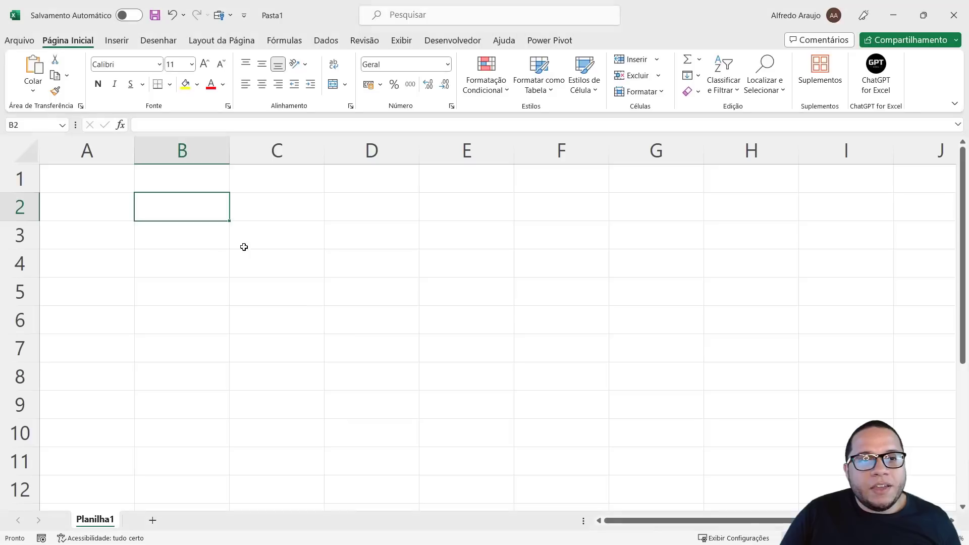
Start an AI.TRANSLATE formula in cell B2
text(=ai.)
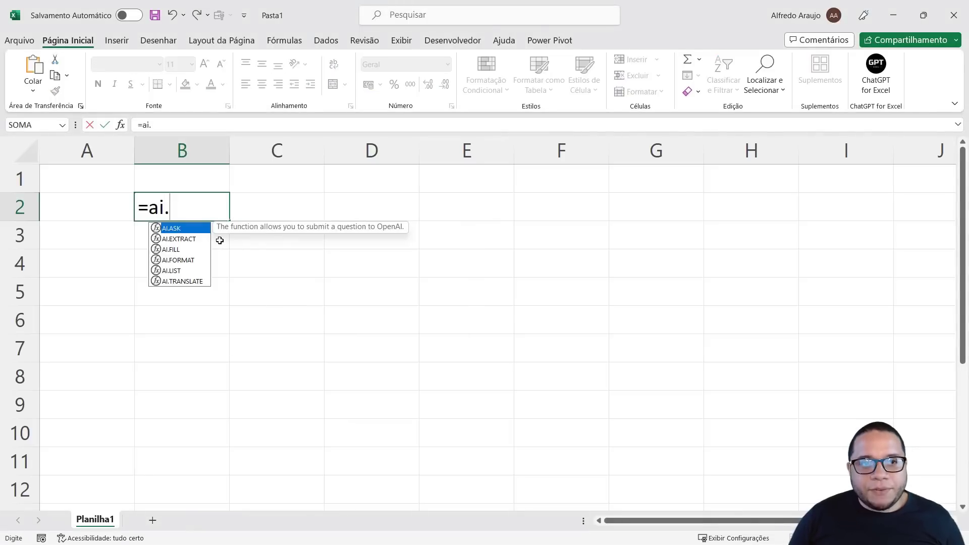
text(t)
key(Tab)
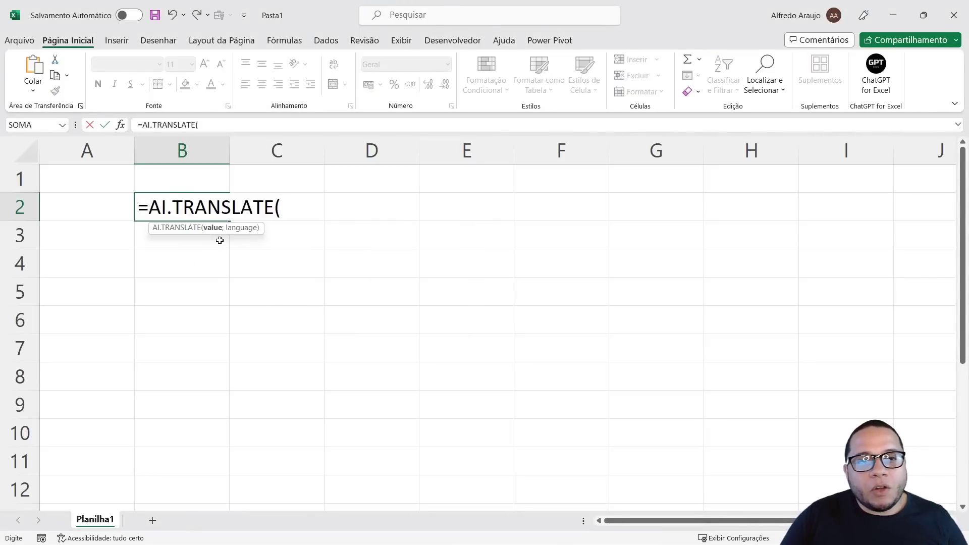
drag(206, 244, 193, 365)
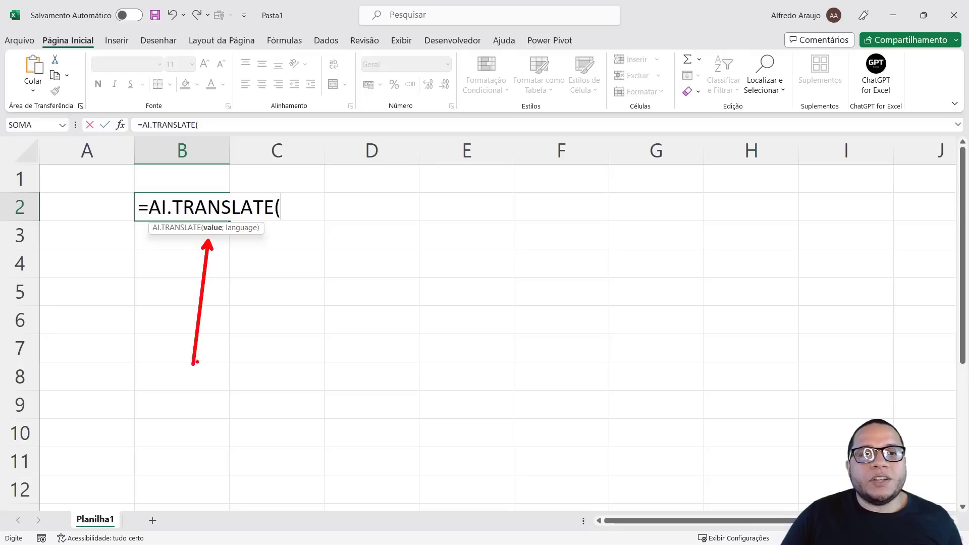
drag(247, 238, 290, 366)
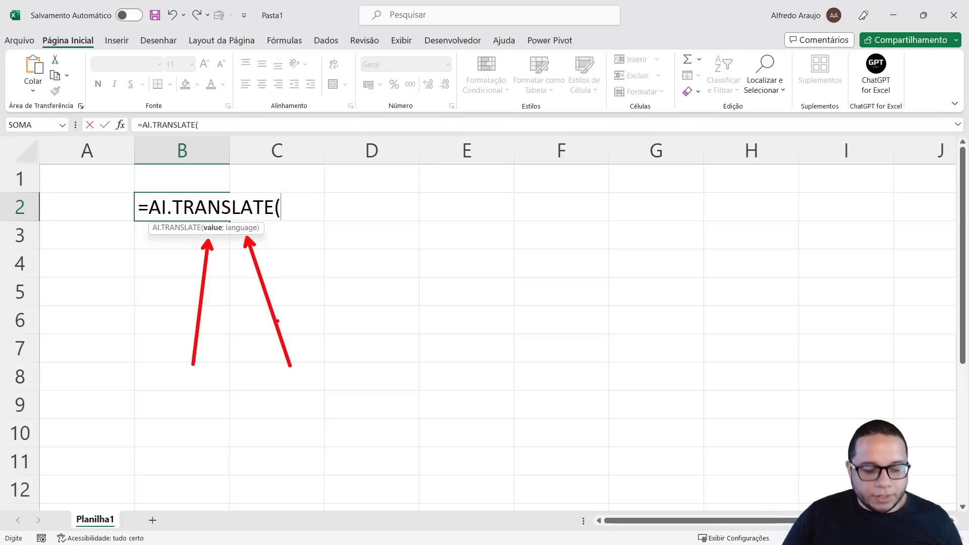
key(ctrl+z)
key(ctrl+z)
key(Escape)
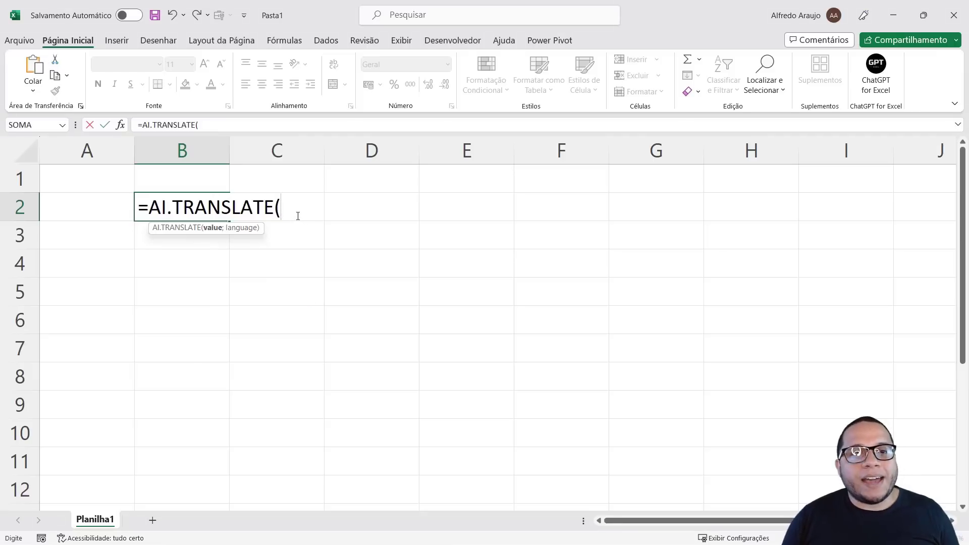
Give AI.TRANSLATE the pasted Soviet-era dam sentence in quotes and "Português" as the language
text(")
key(ctrl+v)
text(")
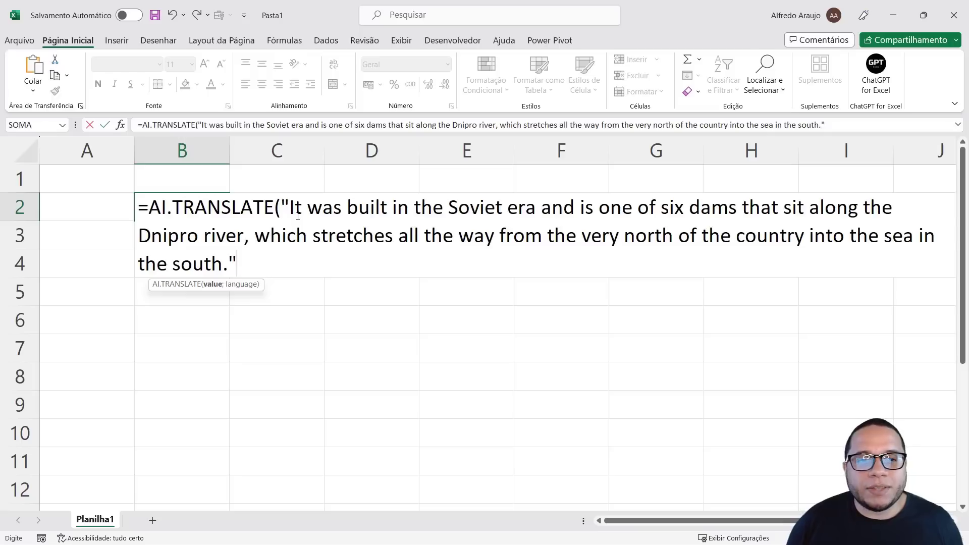
text(;)
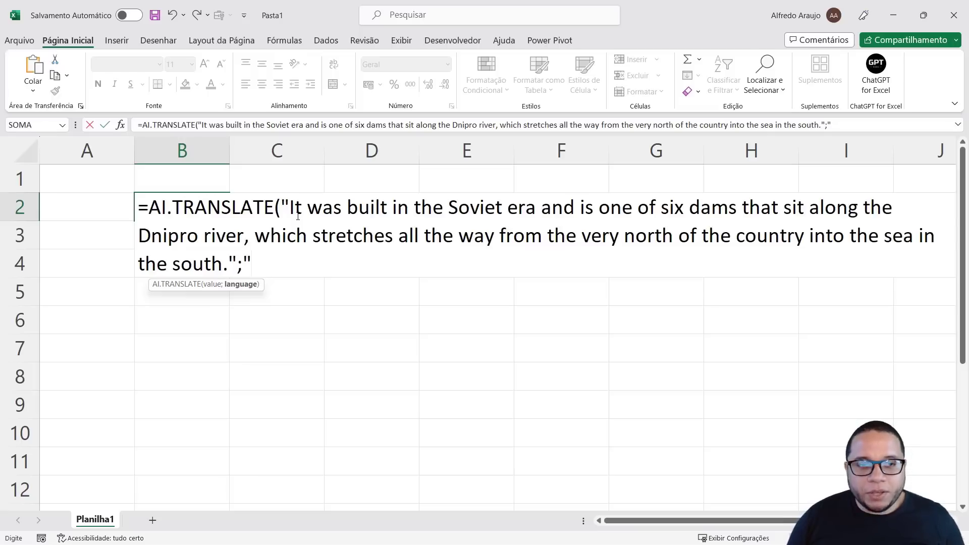
text(p)
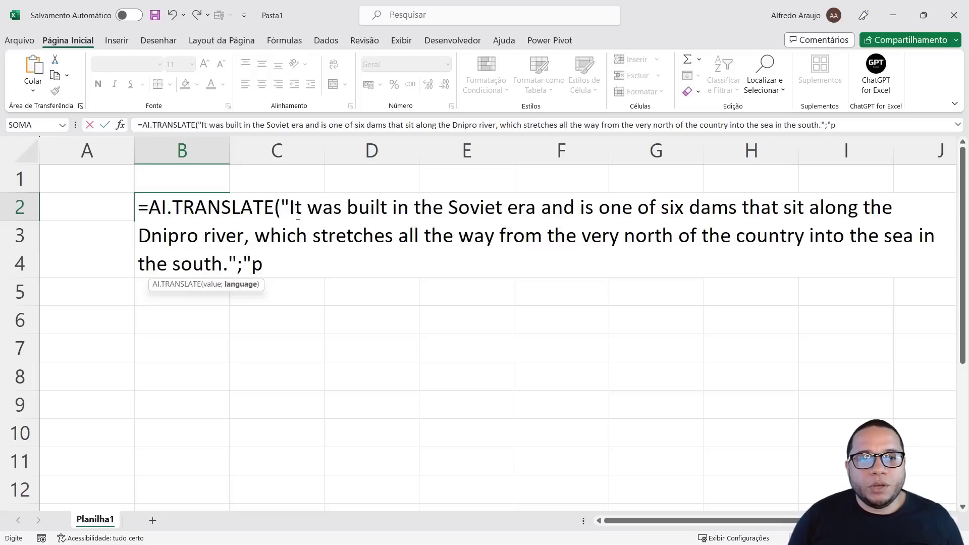
key(BackSpace)
text(Portuguê)
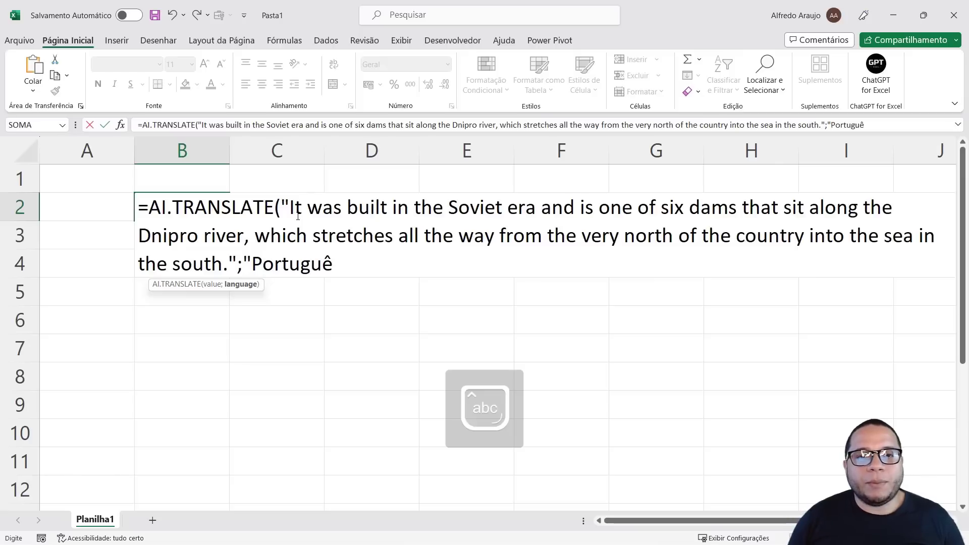
text(s"))
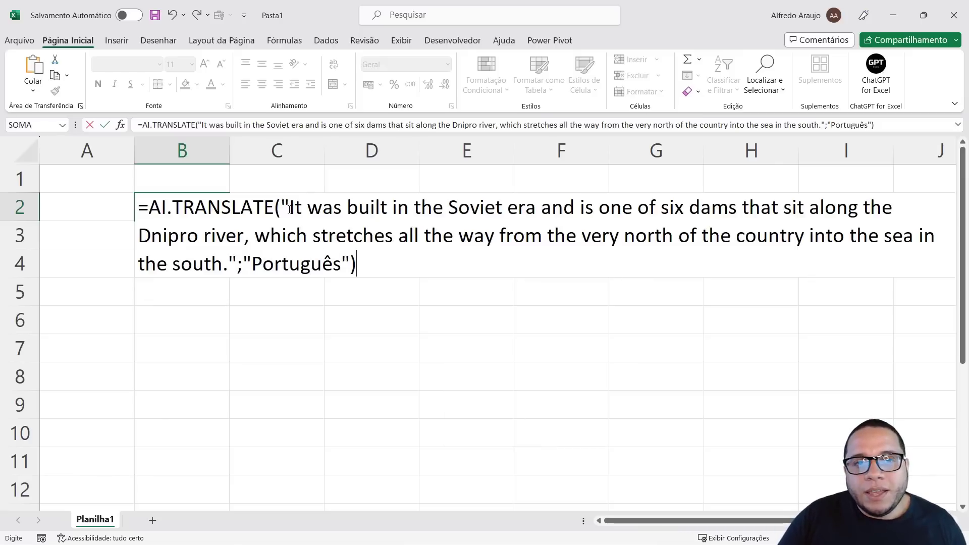
Highlight the English sentence argument in B2's formula, then commit it to compute the Portuguese translation
drag(289, 208, 230, 270)
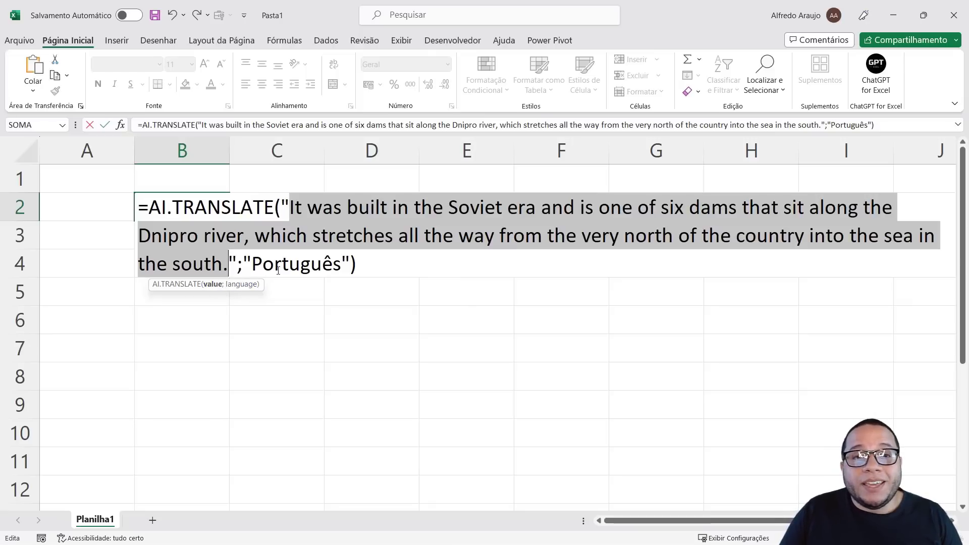
drag(295, 209, 230, 259)
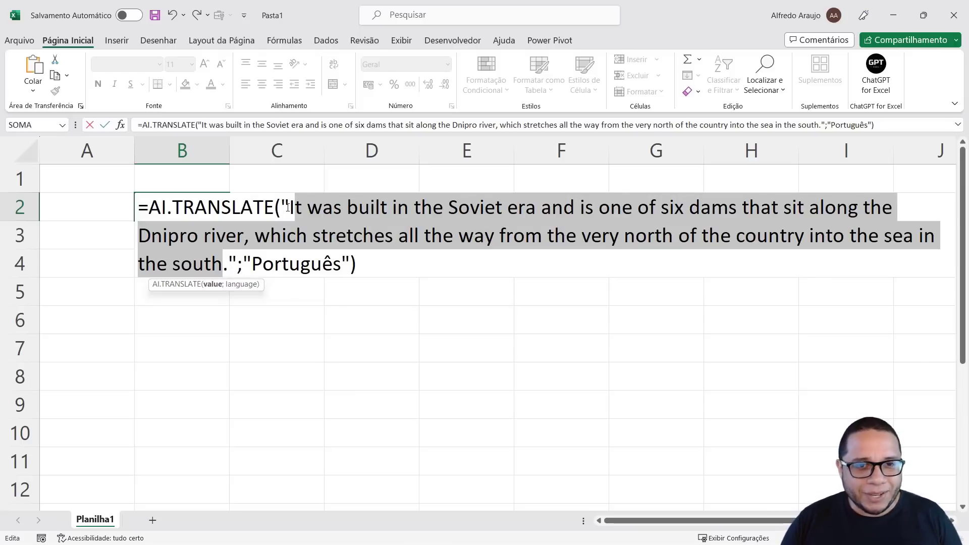
key(Return)
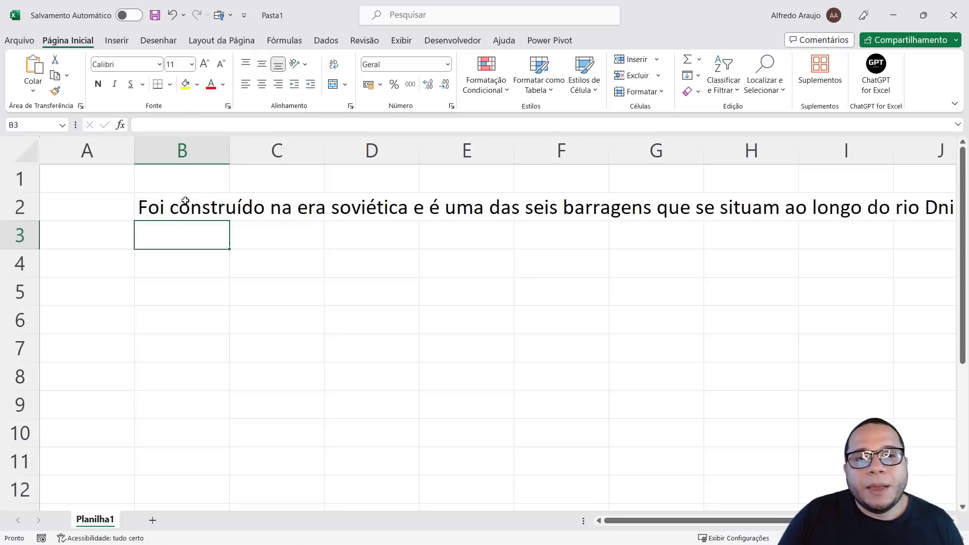
Merge and centre B2:H7, wrap the translation text, and centre it vertically
mouse_move(185, 203)
mouse_down()
mouse_move(489, 337)
mouse_move(757, 318)
mouse_move(313, 207)
mouse_move(697, 255)
mouse_move(745, 211)
mouse_up()
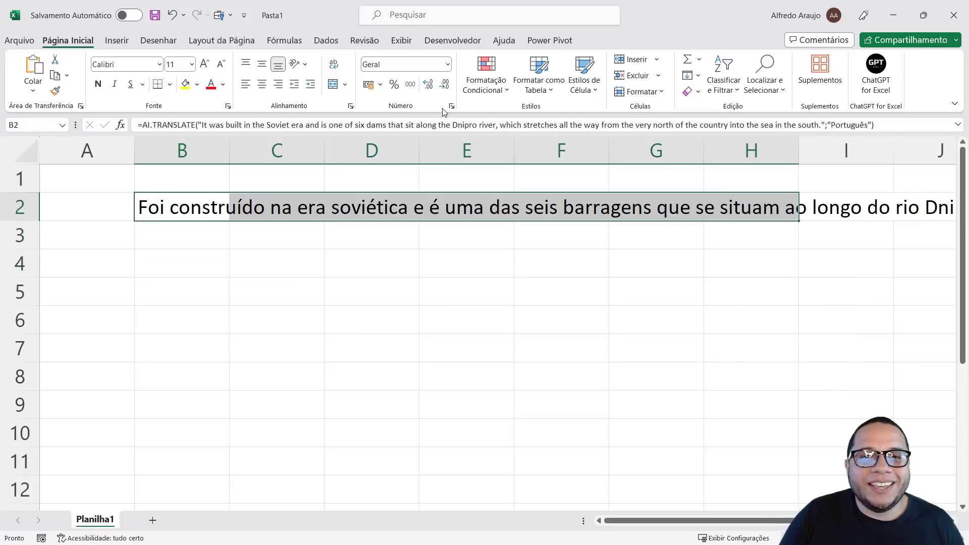
click(334, 64)
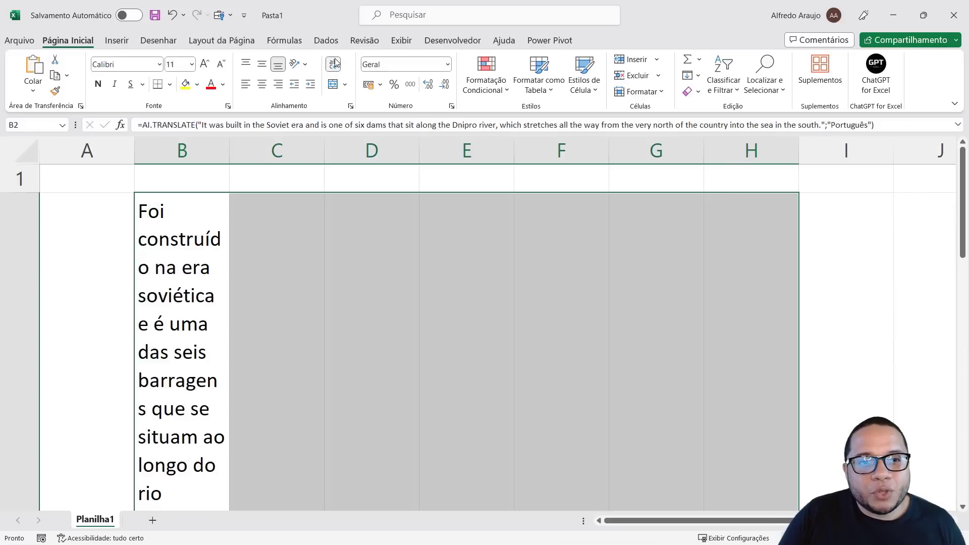
click(335, 64)
drag(191, 181, 718, 305)
click(335, 84)
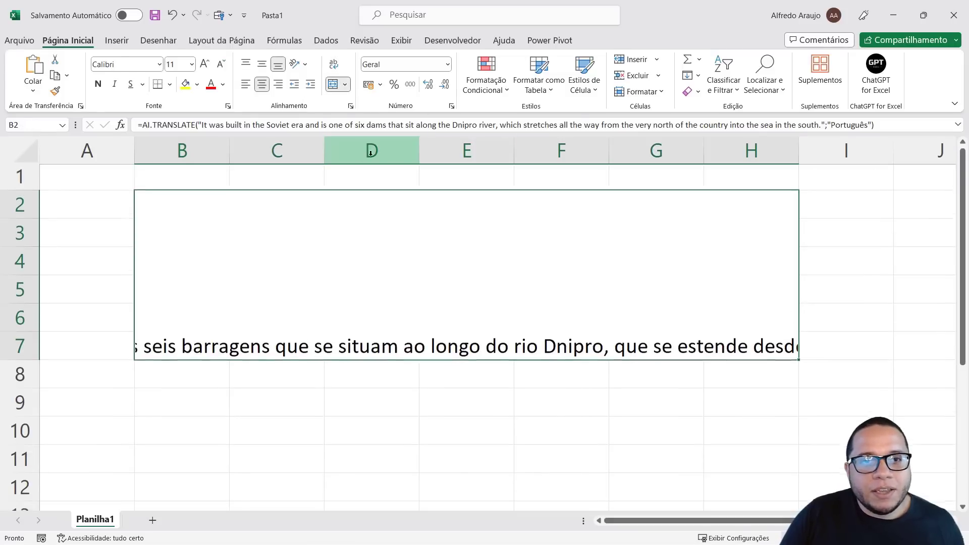
click(333, 64)
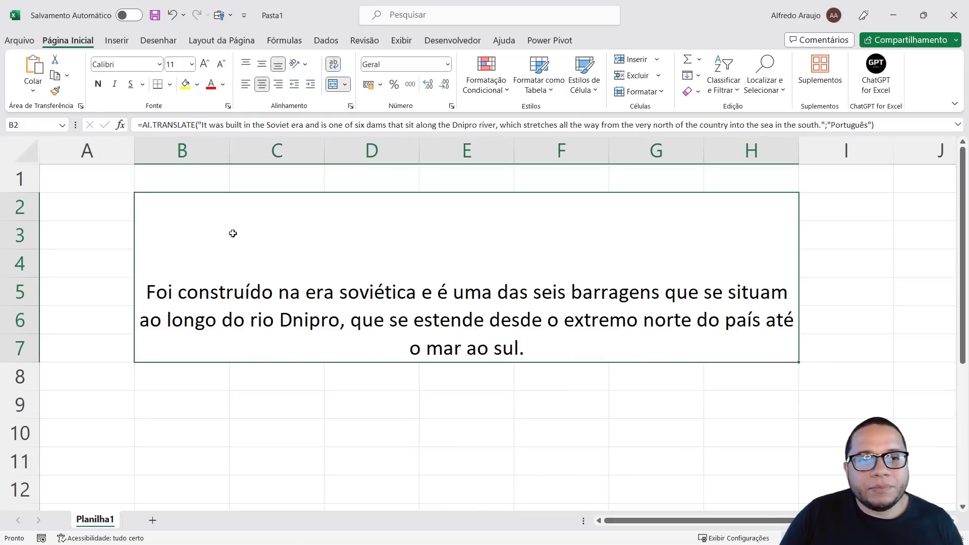
click(262, 64)
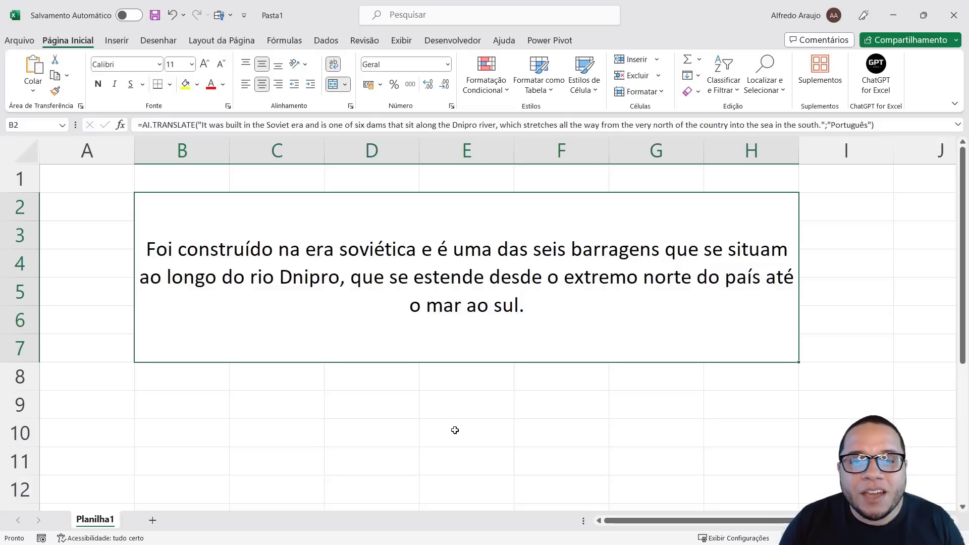
Change the merged cell's translation language from Português to "Espanhol"
double_click(538, 319)
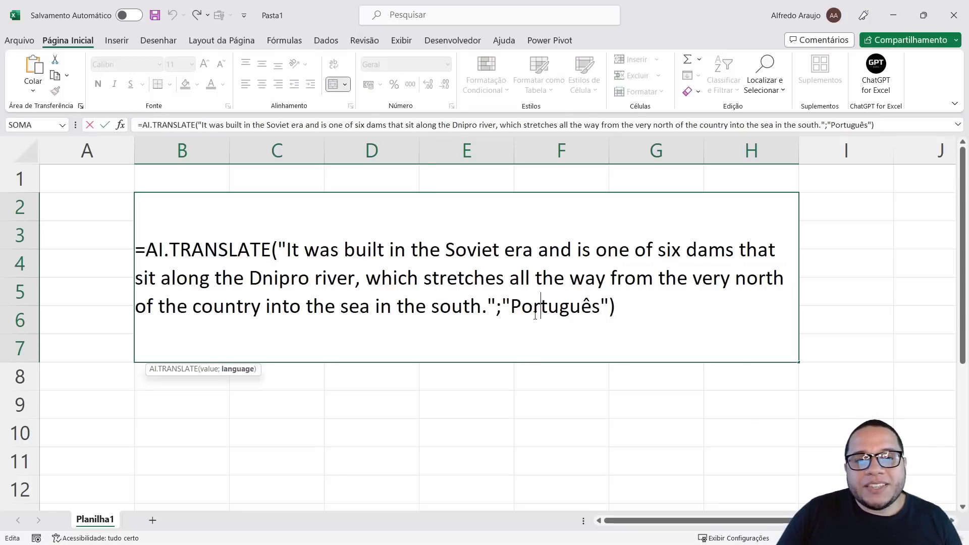
double_click(543, 311)
key(BackSpace)
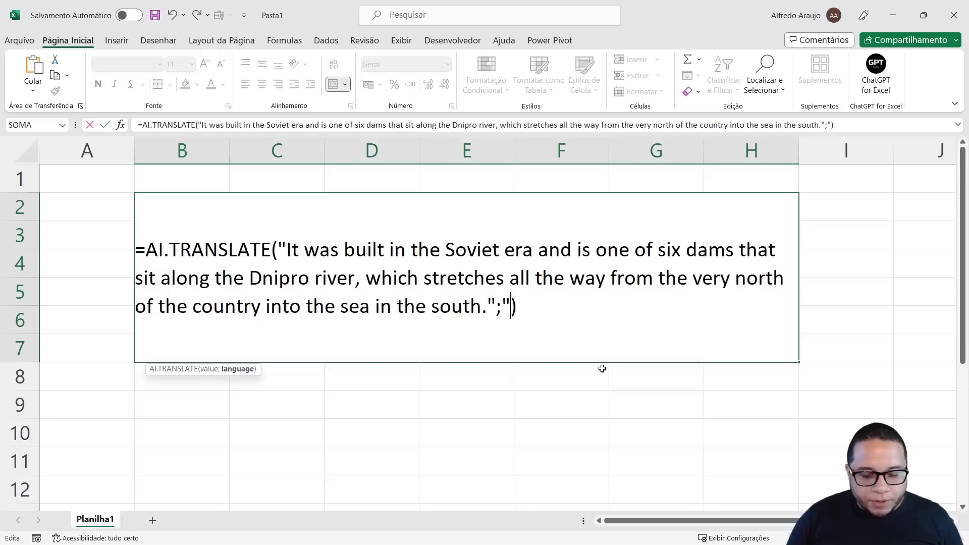
key(Caps_Lock)
text(S)
key(Caps_Lock)
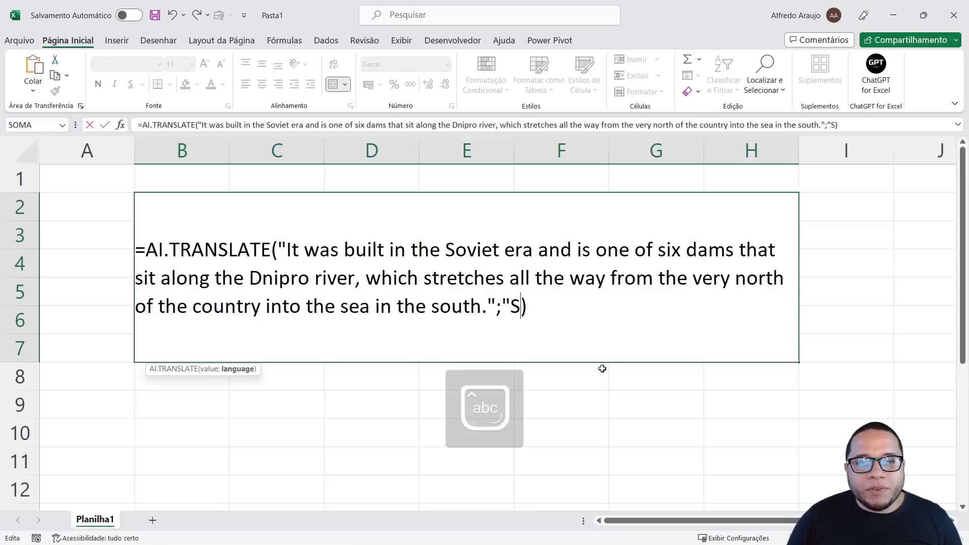
key(BackSpace)
text(Espanh)
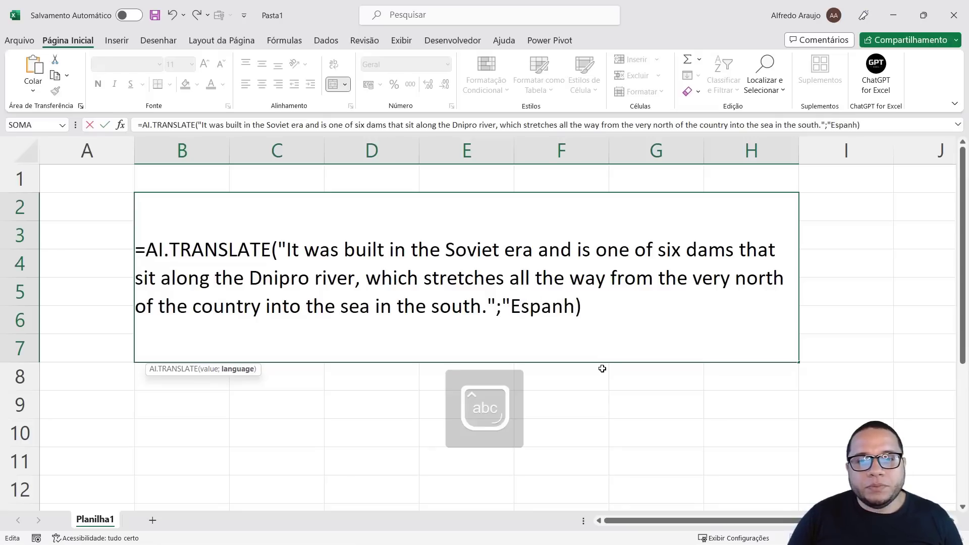
text(ol")
key(Return)
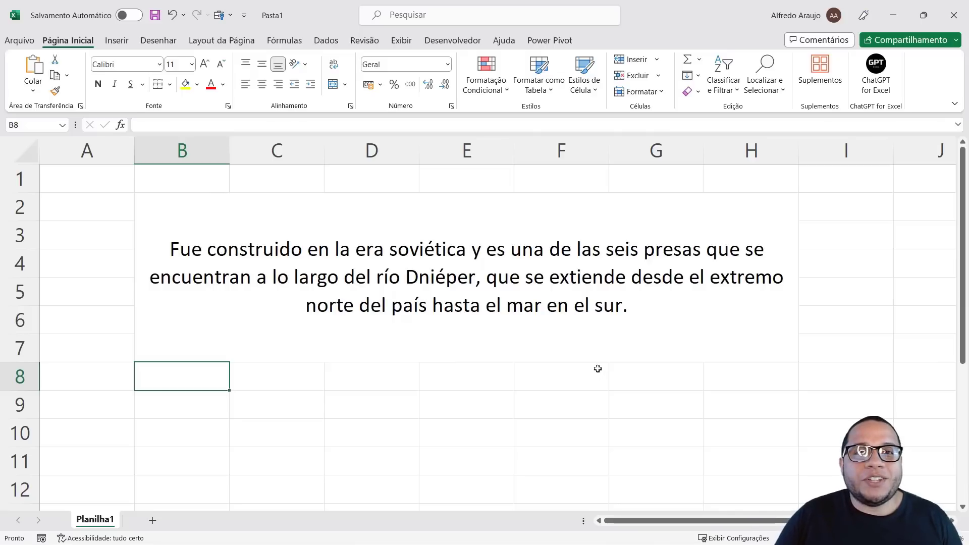
Re-confirm the Espanhol formula to show the Spanish translation, then go back to the article
click(589, 324)
double_click(566, 318)
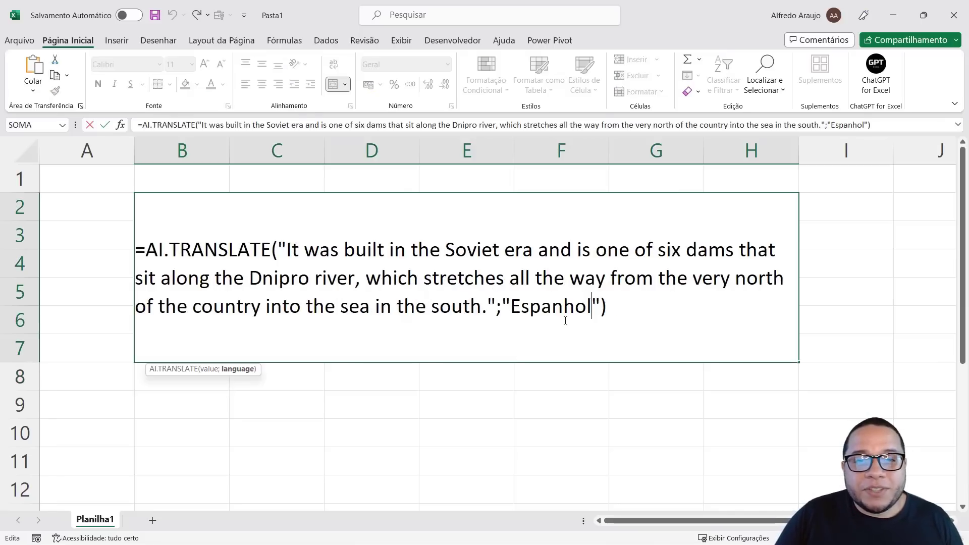
double_click(556, 314)
key(Return)
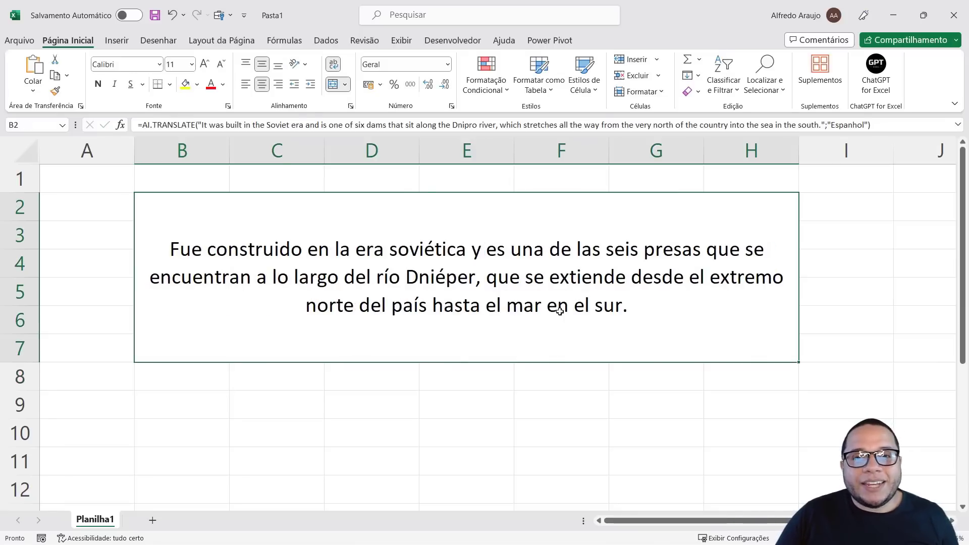
key(alt+Tab)
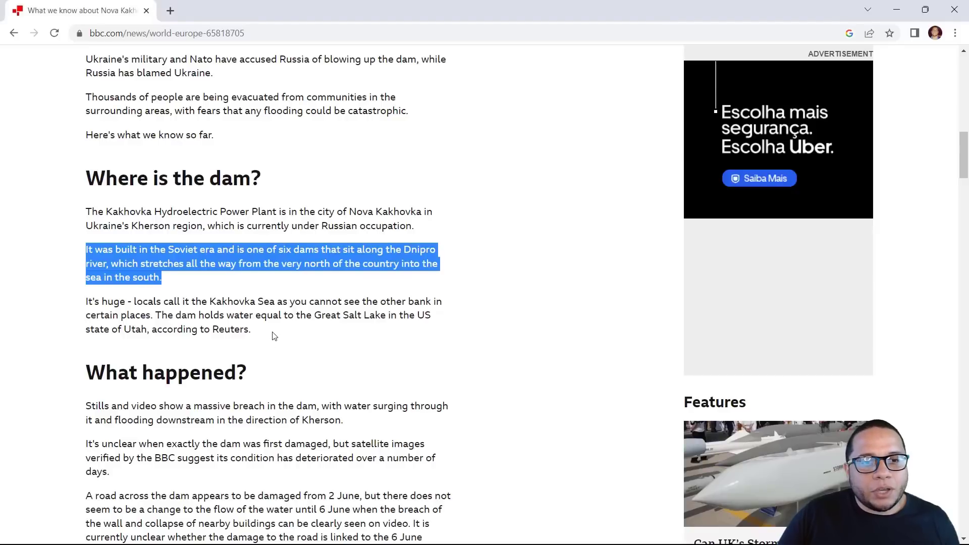
Replace the formula's English sentence with the Kakhovka Sea paragraph from the article
drag(275, 337, 72, 308)
key(alt+Tab)
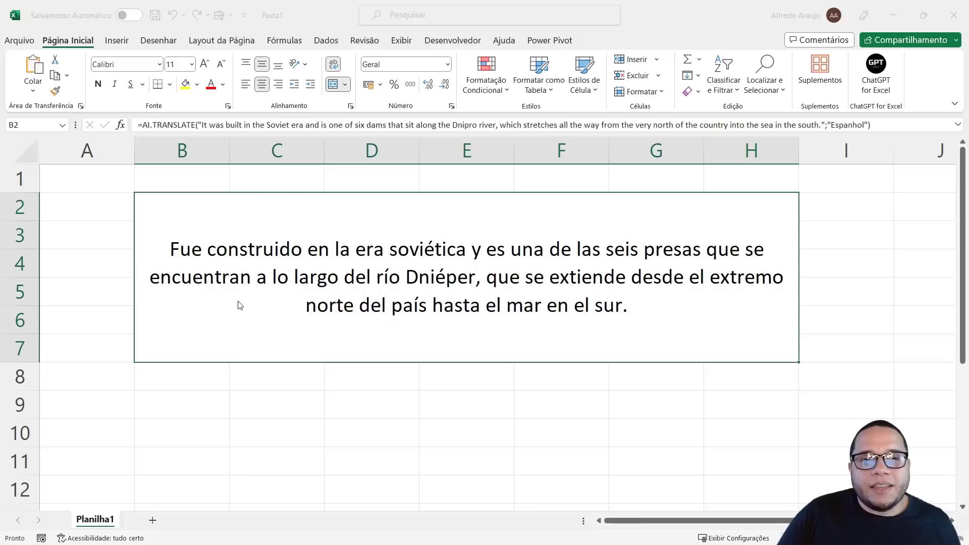
double_click(242, 255)
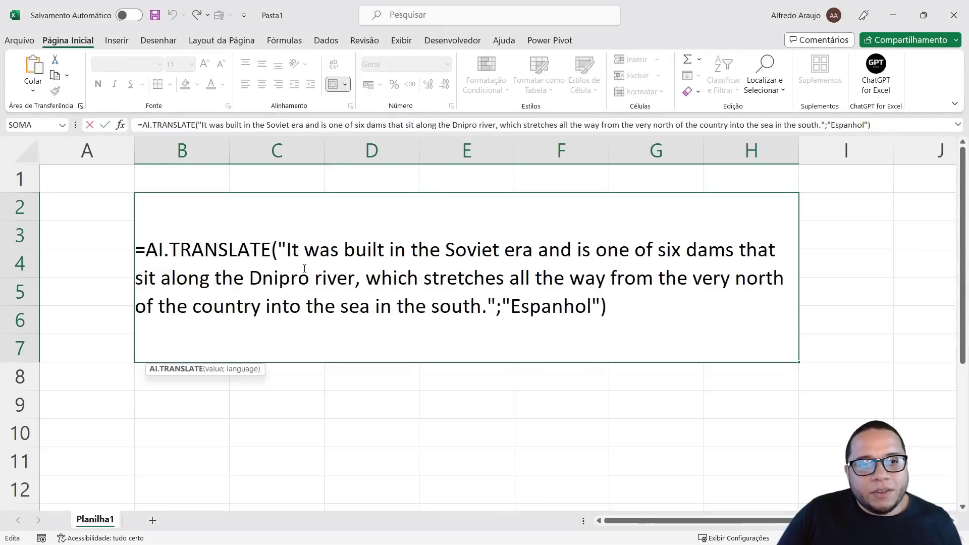
mouse_move(286, 250)
mouse_down()
mouse_move(309, 277)
mouse_move(497, 305)
mouse_up()
text(It's huge - locals call it the Kakhovka Sea as you cannot see the other bank in certain places. The dam holds water equal to the Great Salt Lake in the US state of Utah, according to Reuters.")
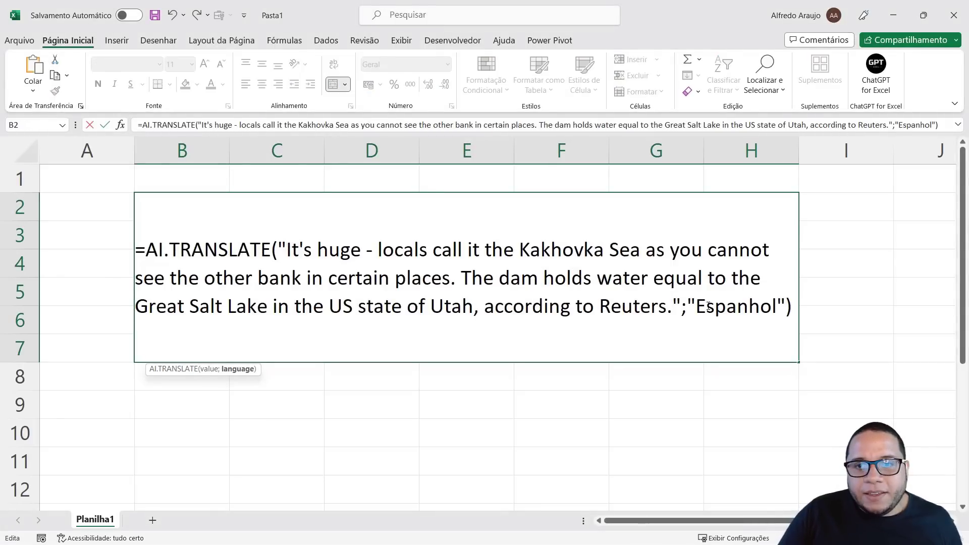
Switch the formula's language from Espanhol to "Português" and commit it
click(707, 305)
double_click(715, 303)
text("P)
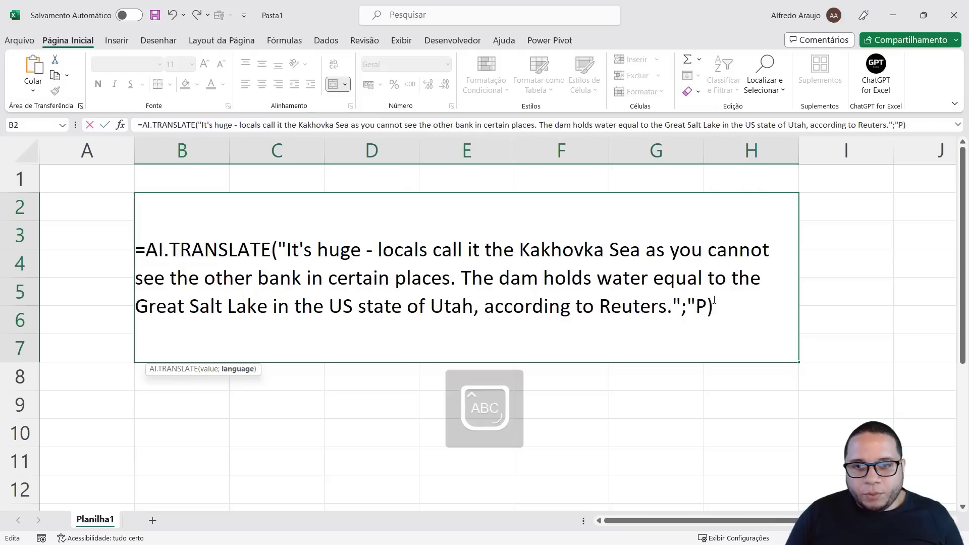
text(ortugu)
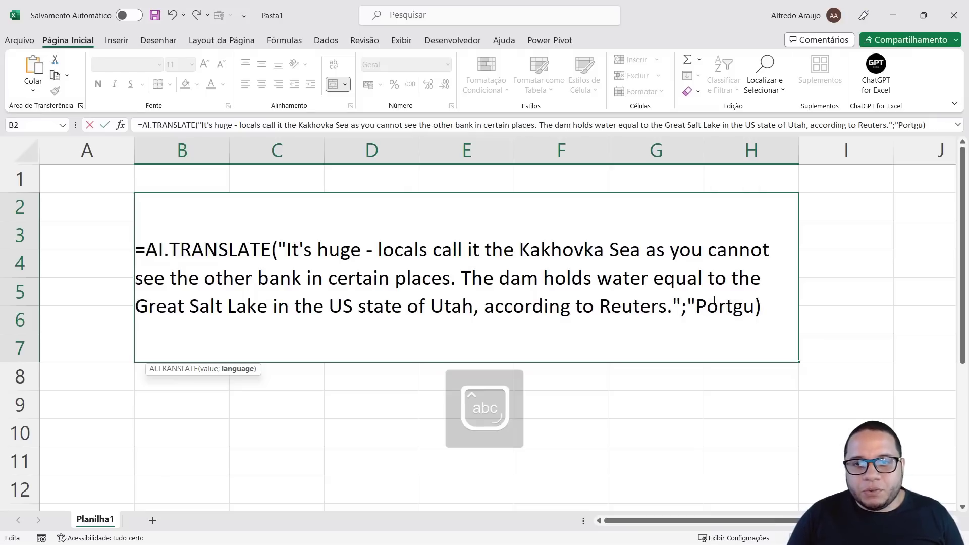
key(BackSpace)
key(BackSpace)
text(ugue)
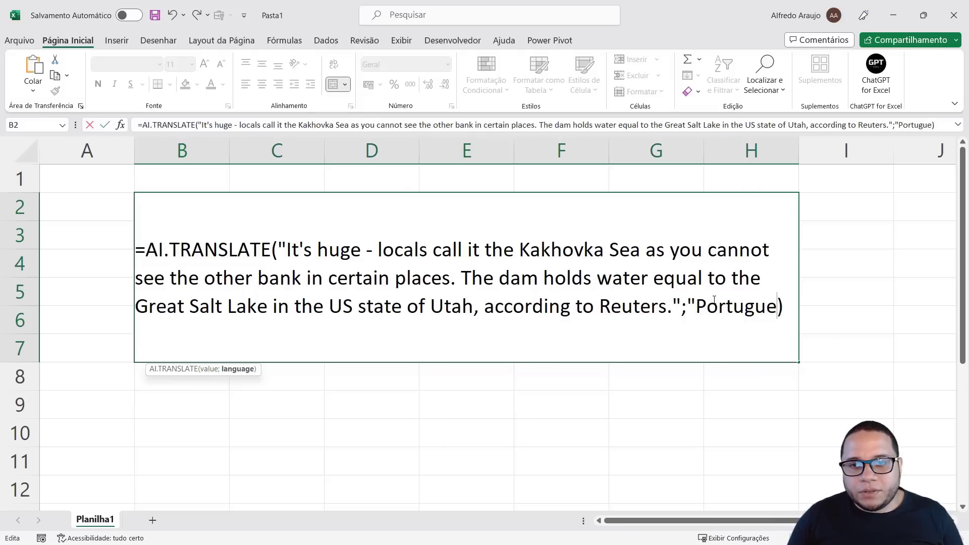
key(BackSpace)
text(es)
key(BackSpace)
key(BackSpace)
text(ê)
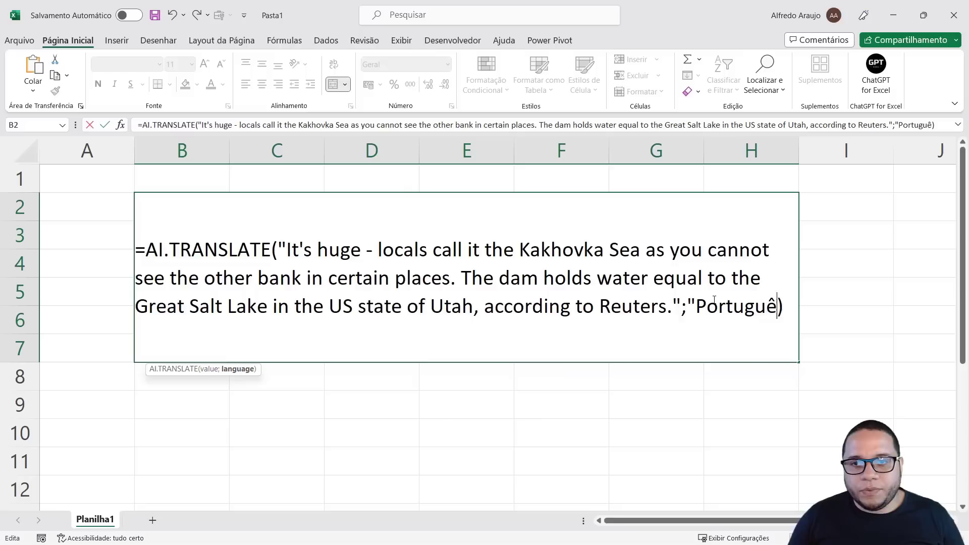
text(s")
key(Return)
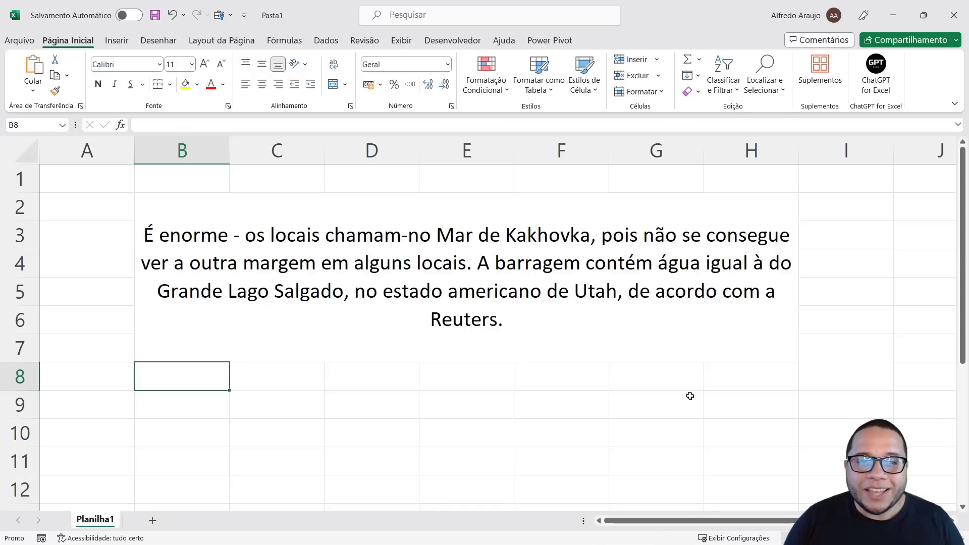
Clear the merged translation cell, browse AI functions such as AI.EXTRACT, then cancel
click(650, 326)
key(Delete)
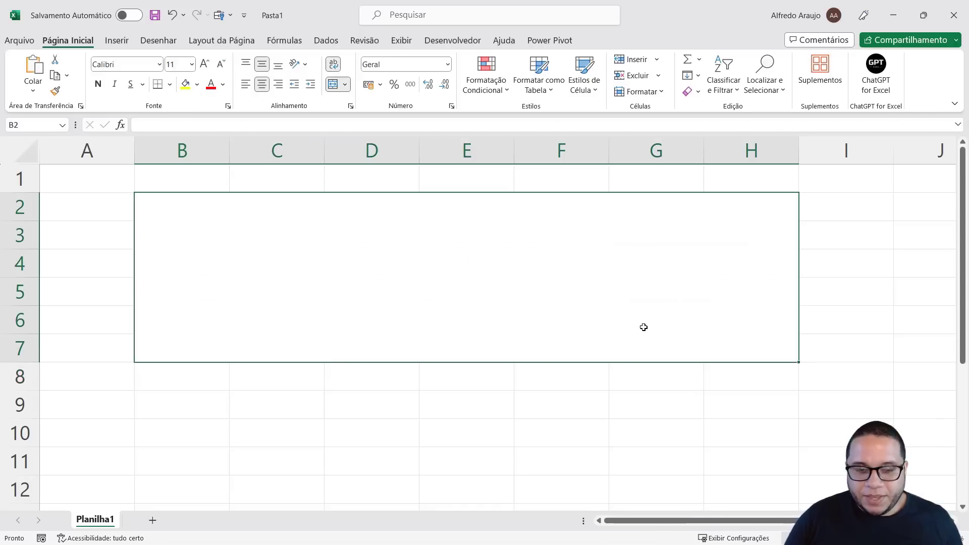
text(=ai.)
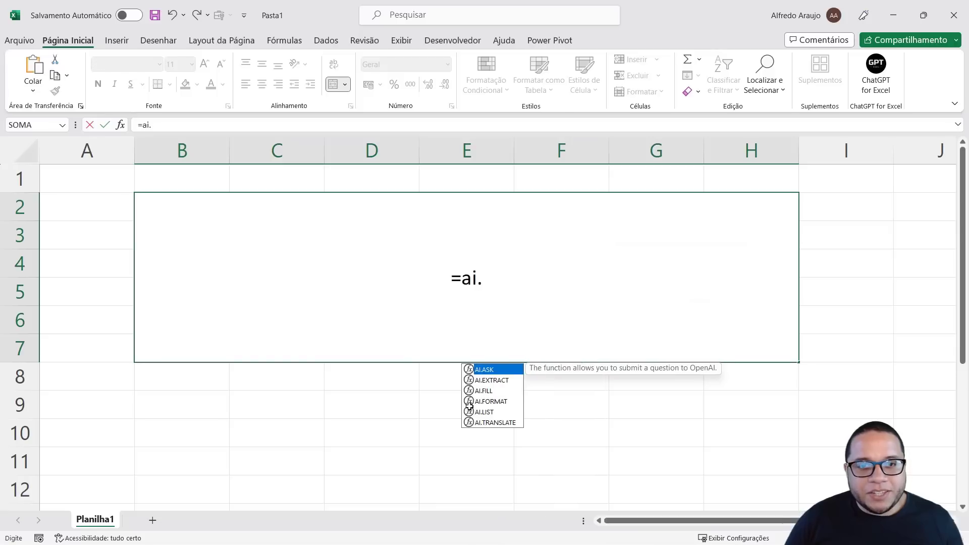
click(492, 380)
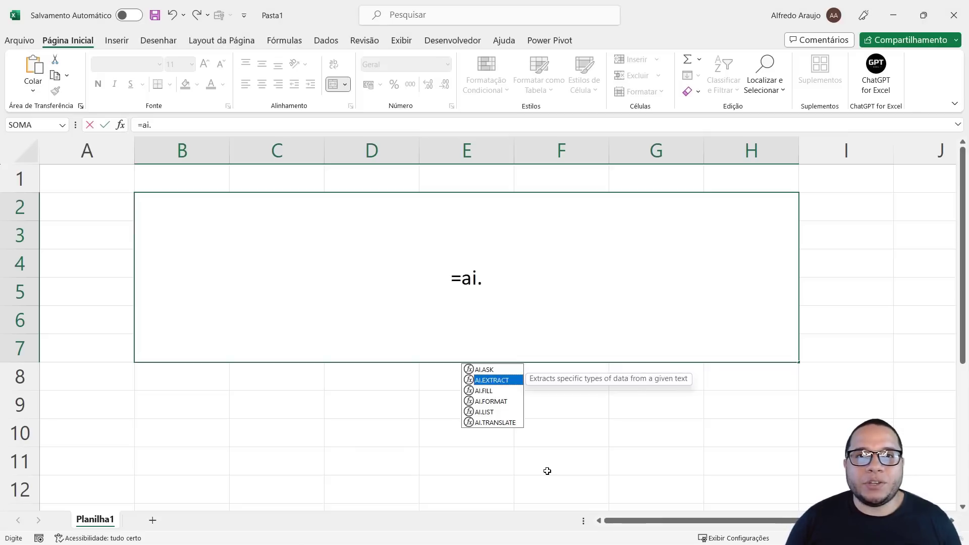
key(Escape)
key(alt+Tab)
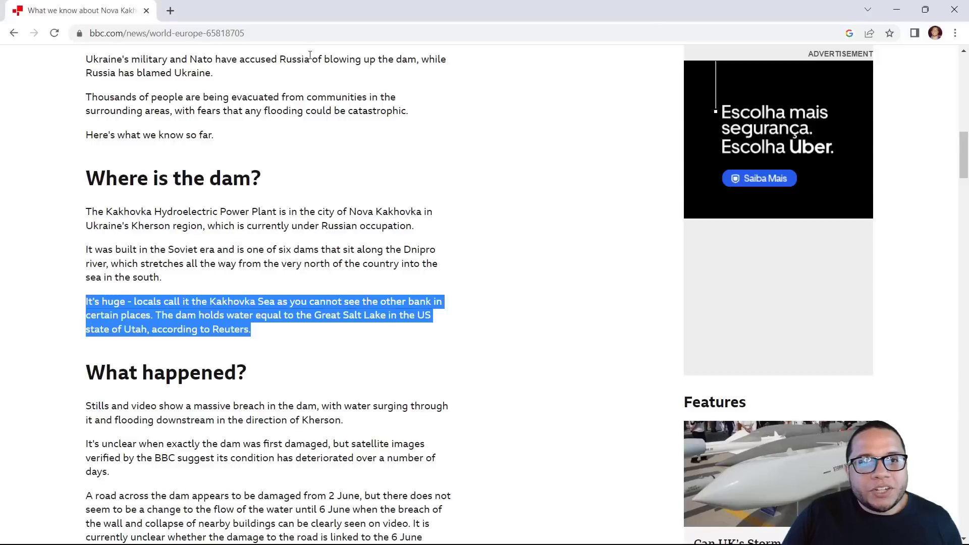
Search Google for 'lista de endereços' and open the Lista de endereços PDF result
click(311, 34)
text(lista)
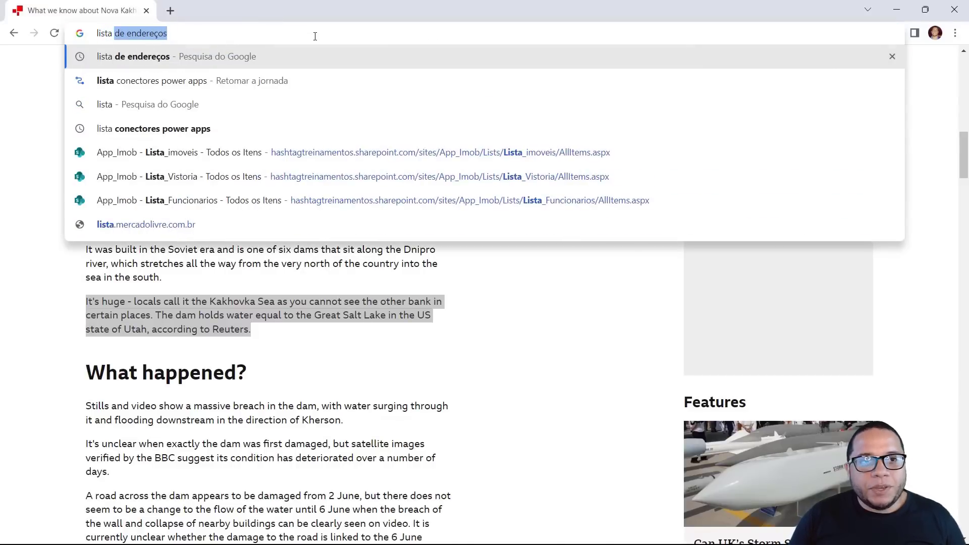
key(Return)
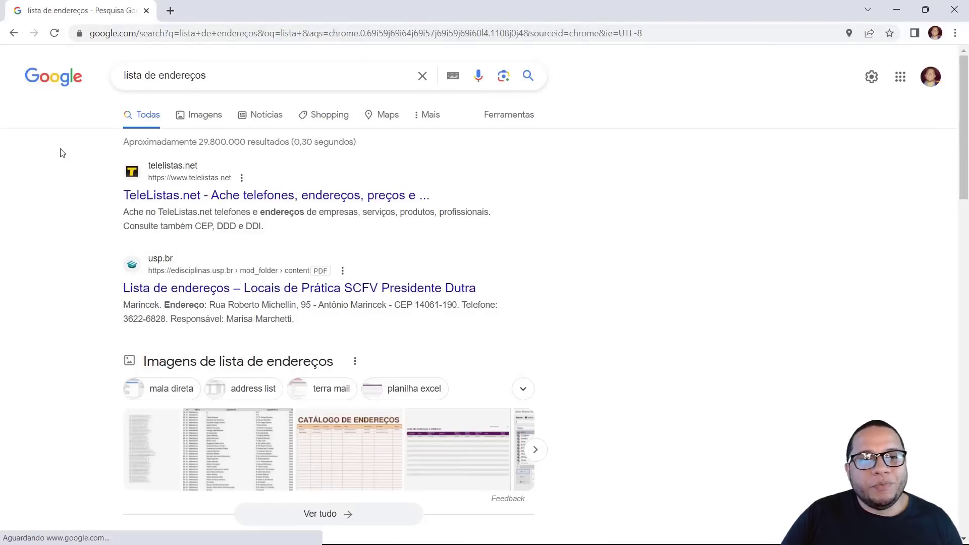
scroll(115, 171, down, 5)
scroll(104, 182, down, 3)
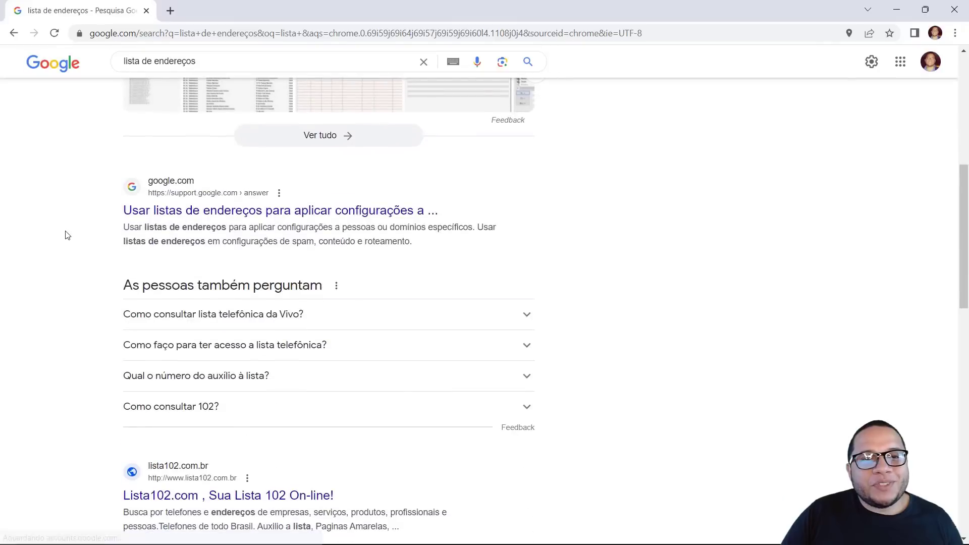
scroll(65, 234, down, 4)
scroll(78, 242, up, 2)
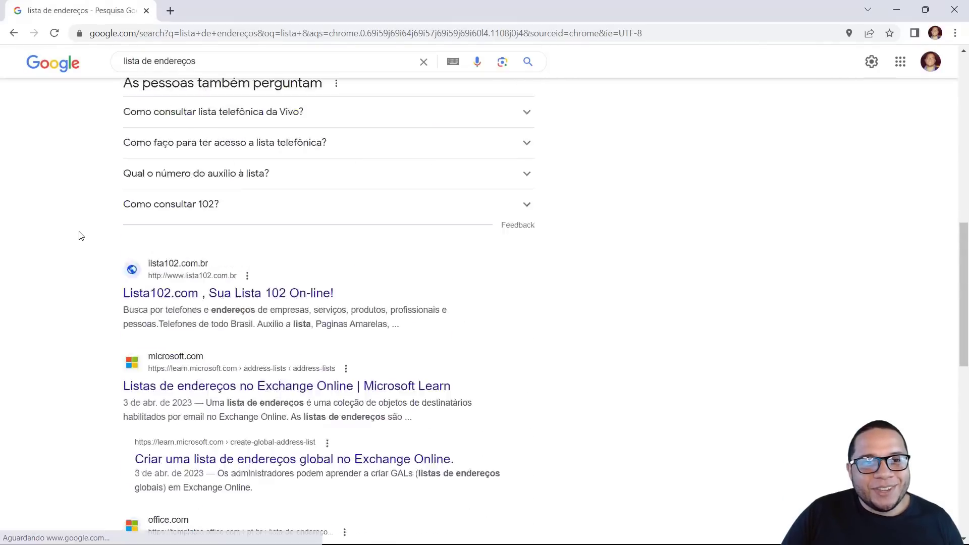
scroll(81, 234, up, 8)
scroll(83, 227, up, 3)
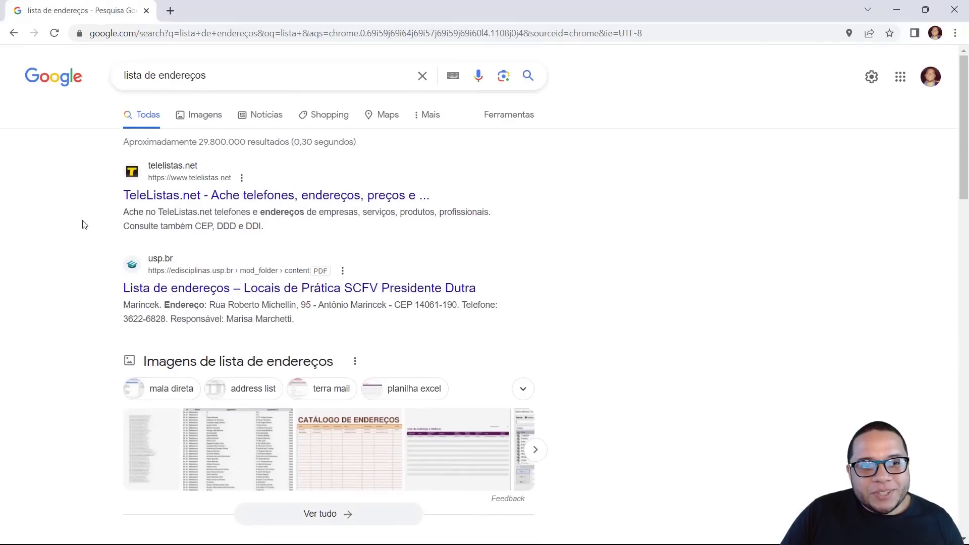
middle_click(178, 295)
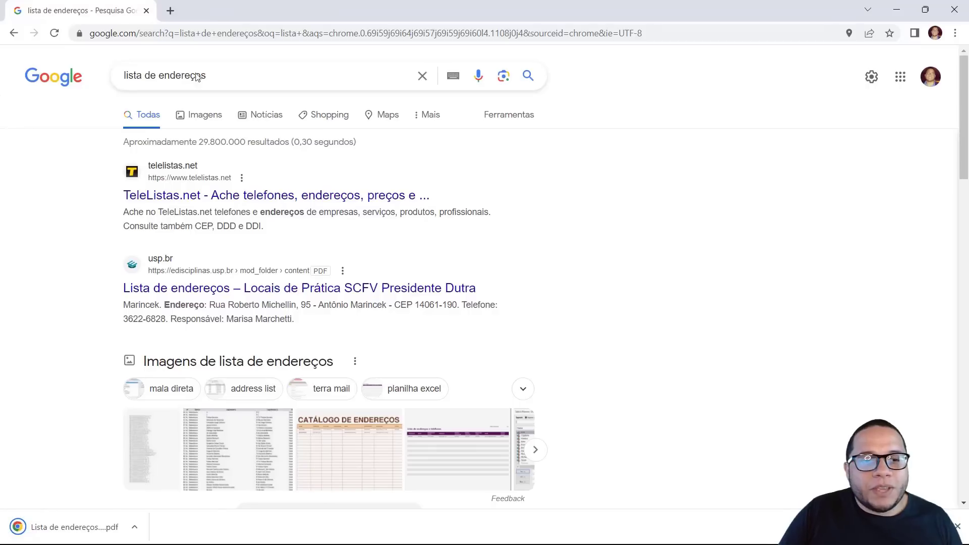
click(52, 529)
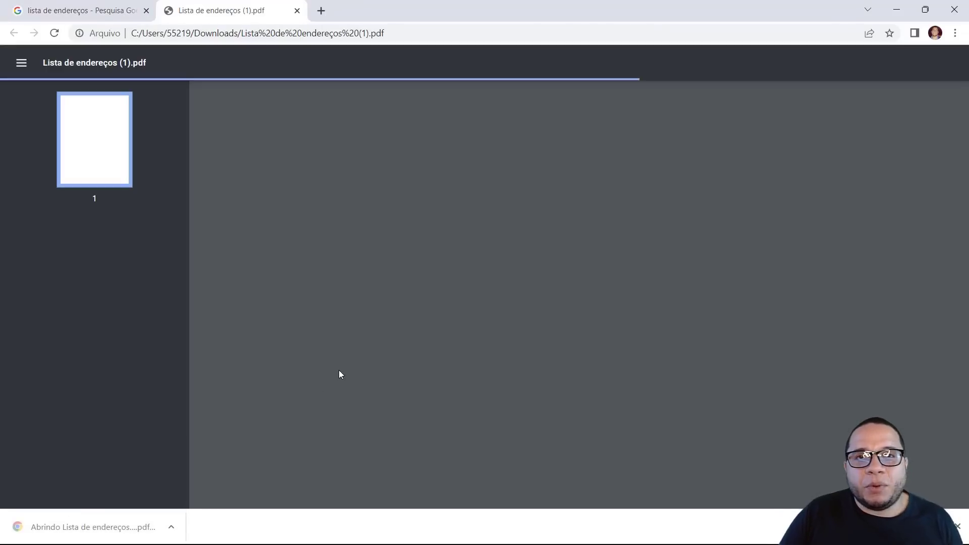
Select the first four address entries in the PDF and return to Excel
scroll(396, 333, down, 2)
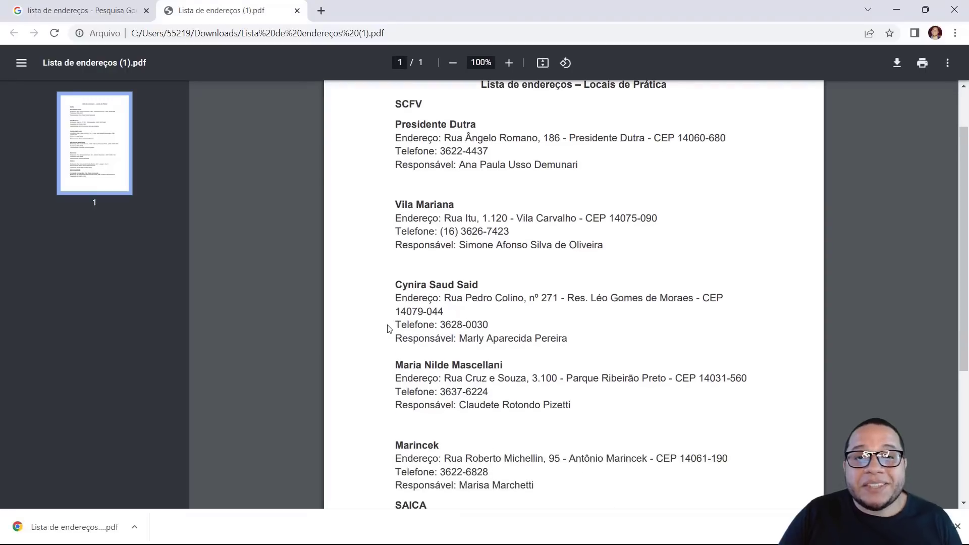
scroll(568, 439, down, 1)
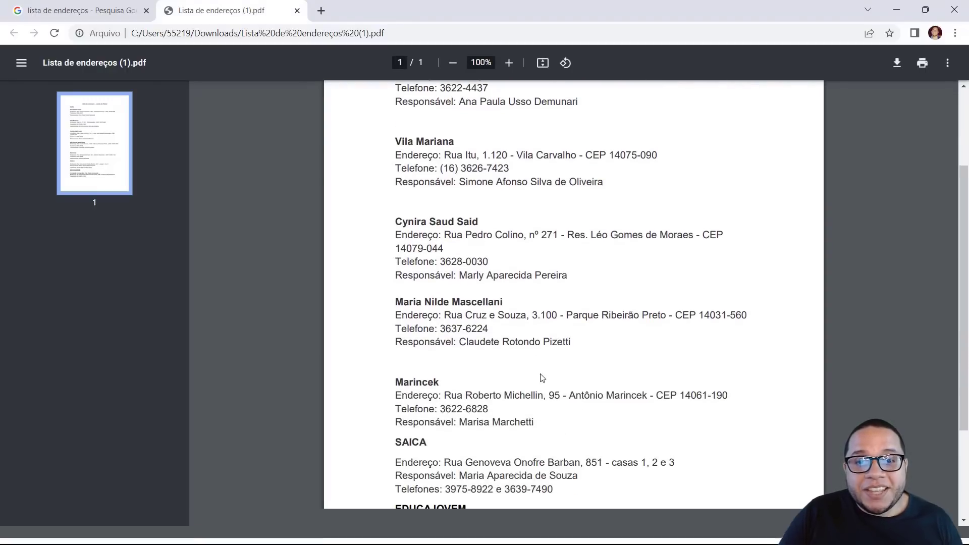
scroll(541, 374, up, 3)
scroll(562, 492, down, 3)
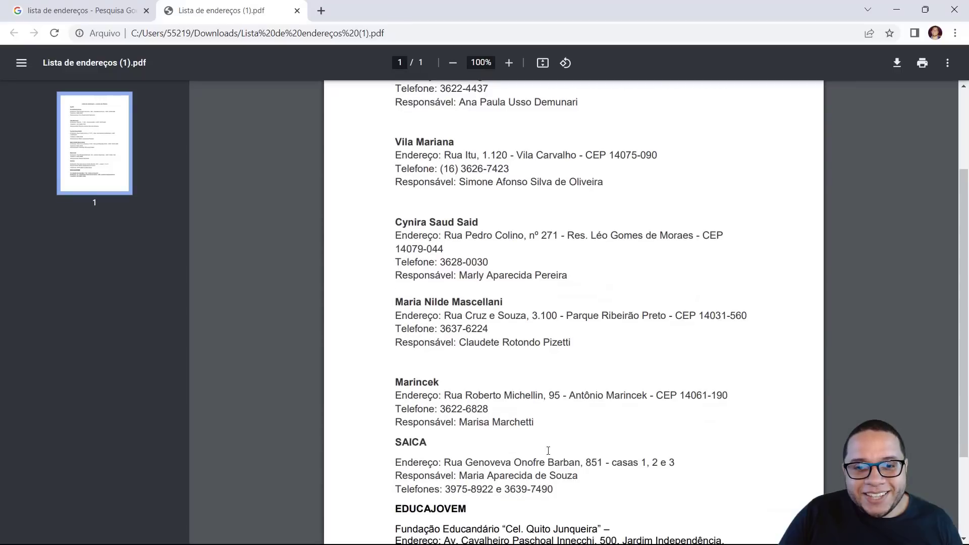
scroll(411, 361, up, 3)
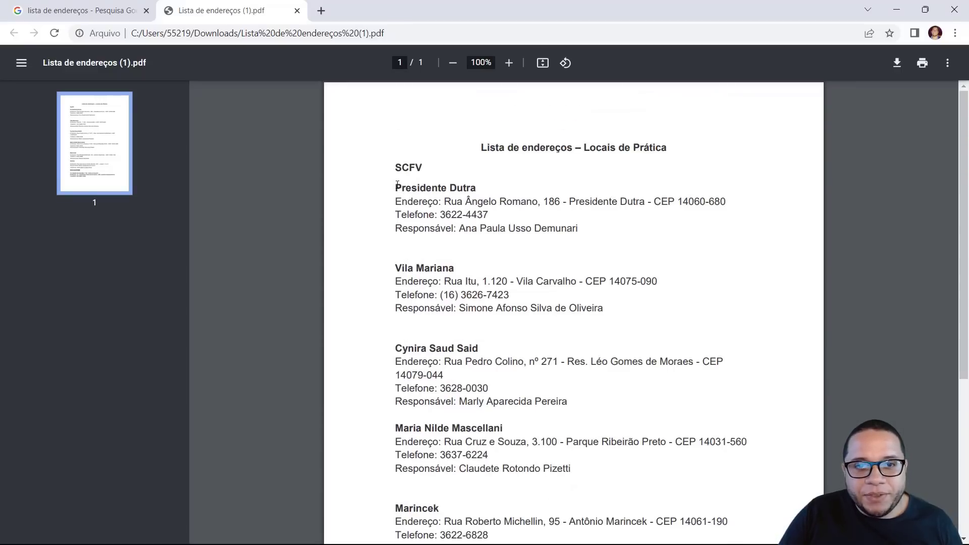
mouse_move(398, 184)
mouse_down()
mouse_move(570, 296)
mouse_move(577, 280)
mouse_up()
scroll(505, 354, down, 3)
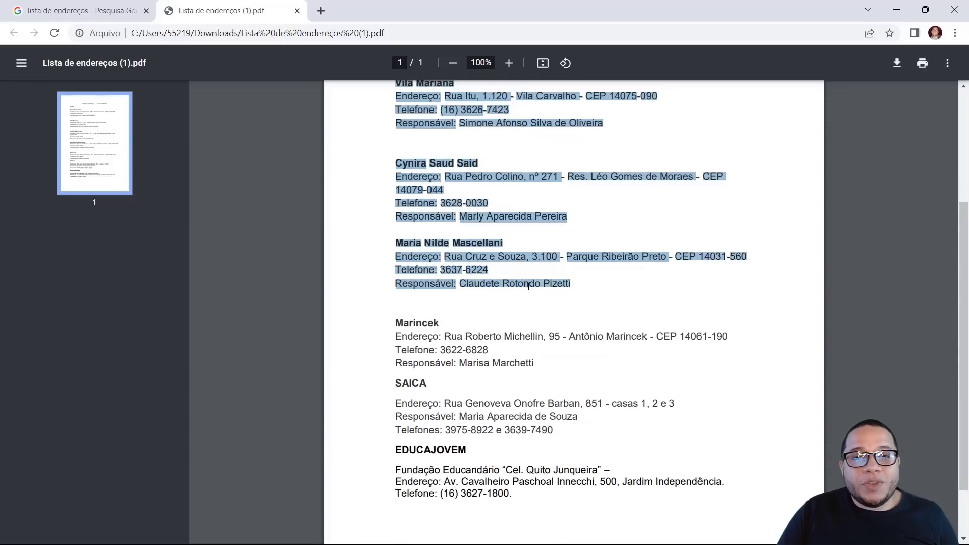
scroll(533, 286, up, 4)
key(alt+Tab)
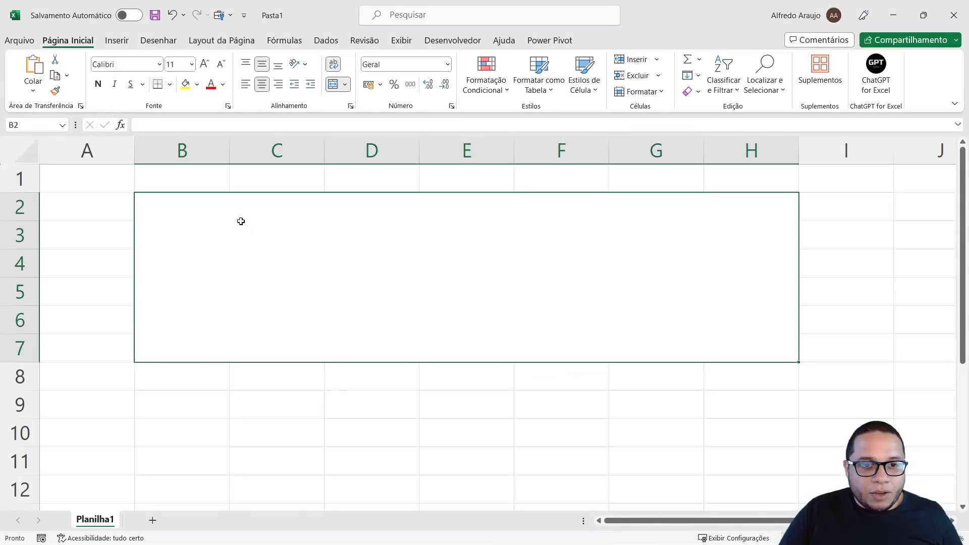
Paste the copied address list into cell B9
key(alt+Tab)
key(alt+Tab)
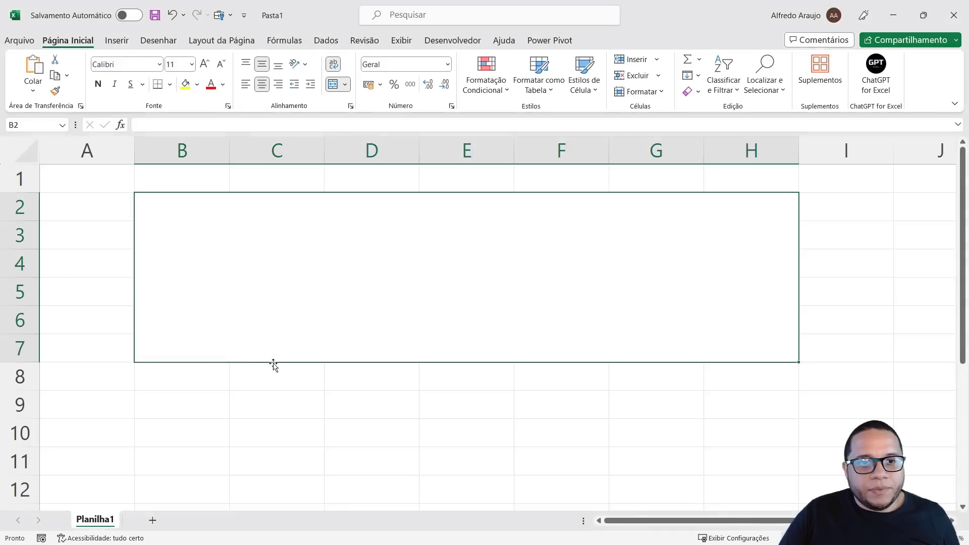
scroll(272, 364, down, 4)
scroll(195, 349, up, 1)
scroll(160, 217, up, 2)
click(167, 326)
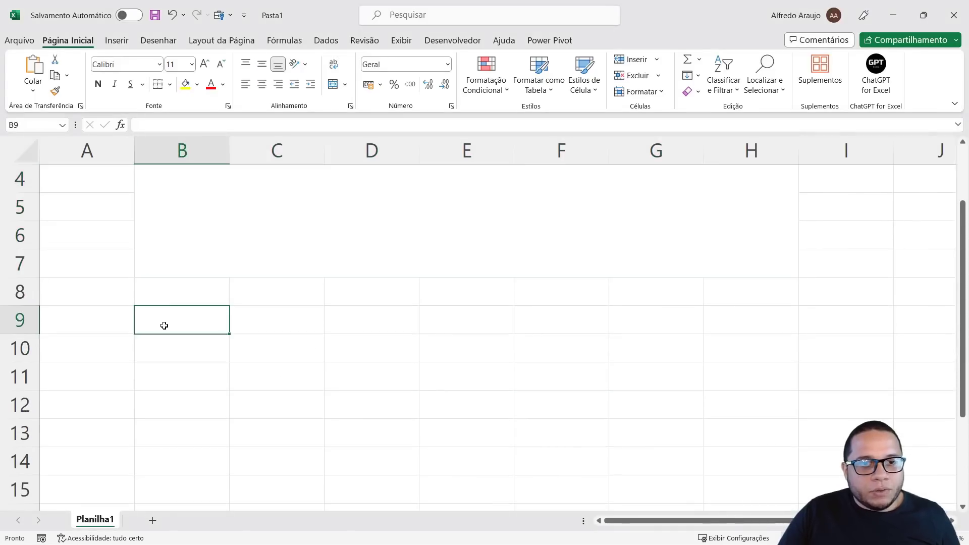
key(ctrl+v)
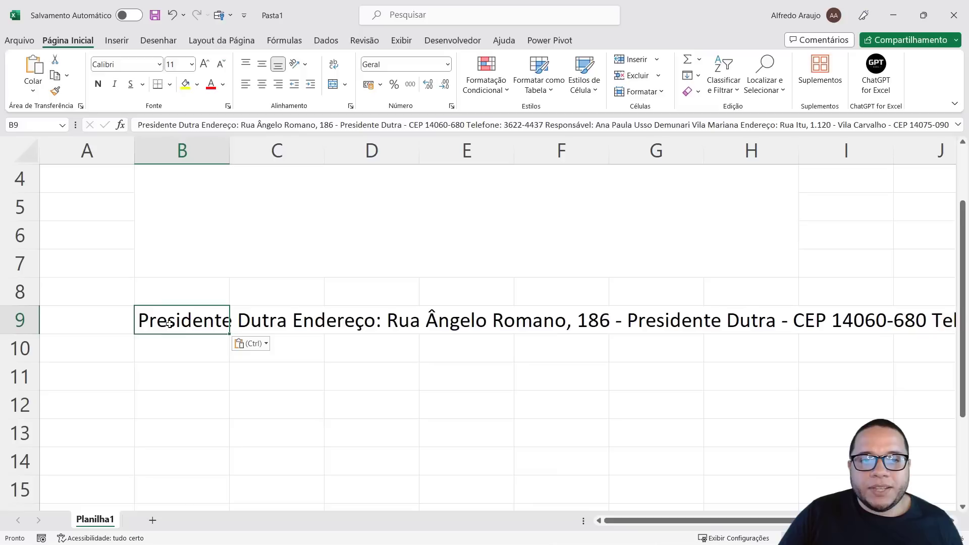
click(334, 66)
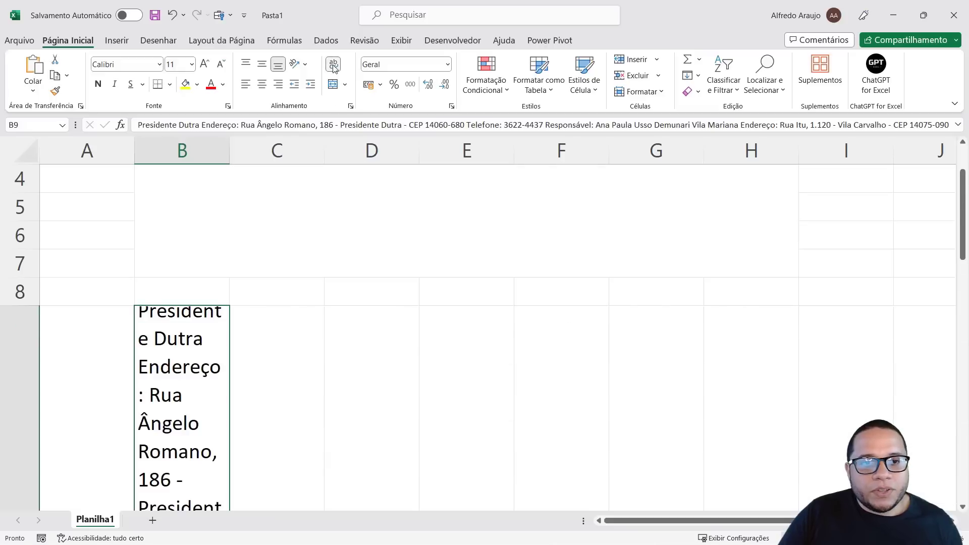
click(334, 66)
scroll(276, 275, down, 2)
scroll(273, 270, up, 1)
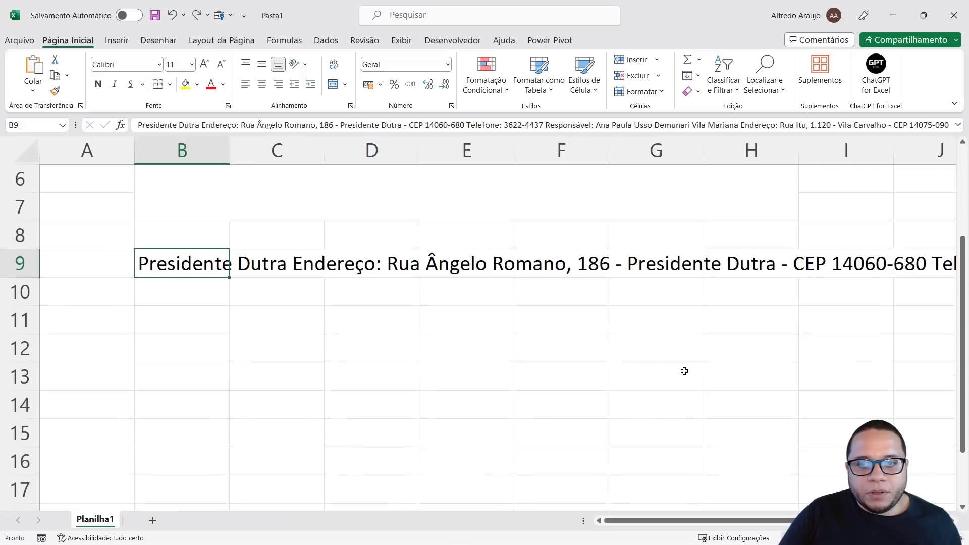
Merge and centre B9:I17 as one cell with wrapped text
shift+click(824, 422)
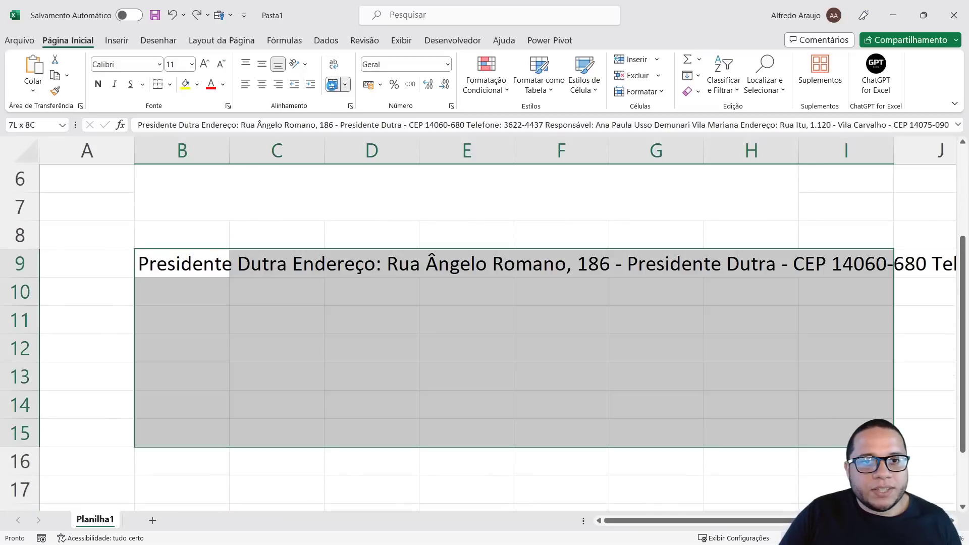
click(332, 85)
click(334, 64)
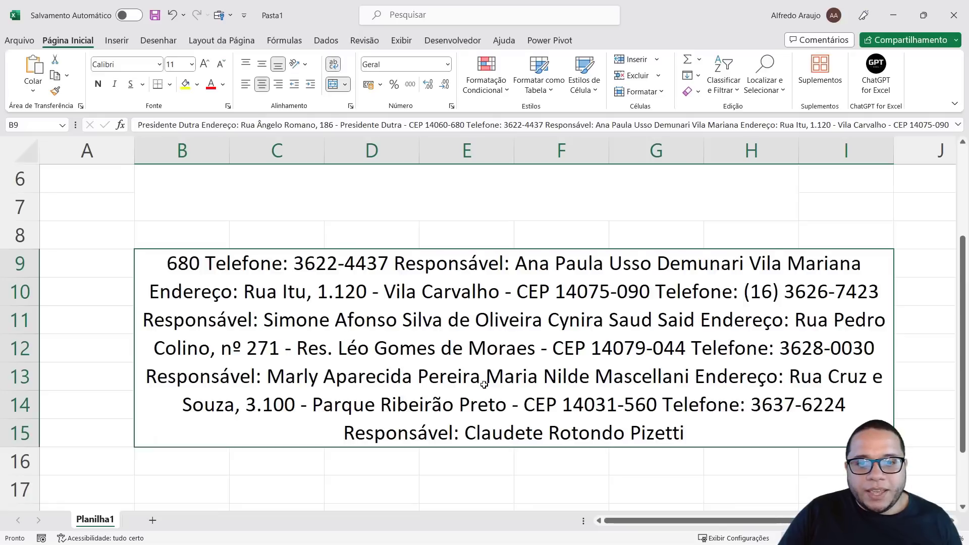
scroll(484, 384, down, 1)
shift+click(790, 405)
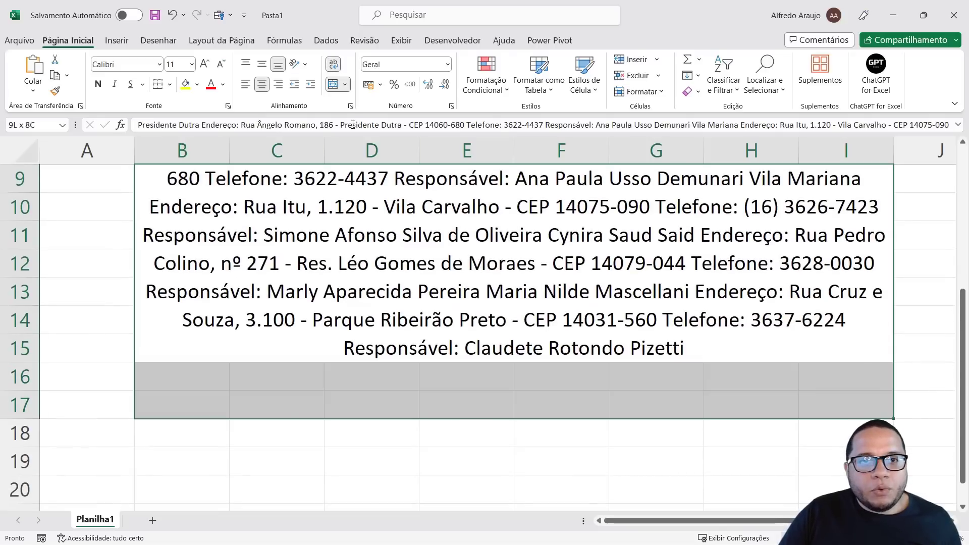
click(333, 85)
click(333, 85)
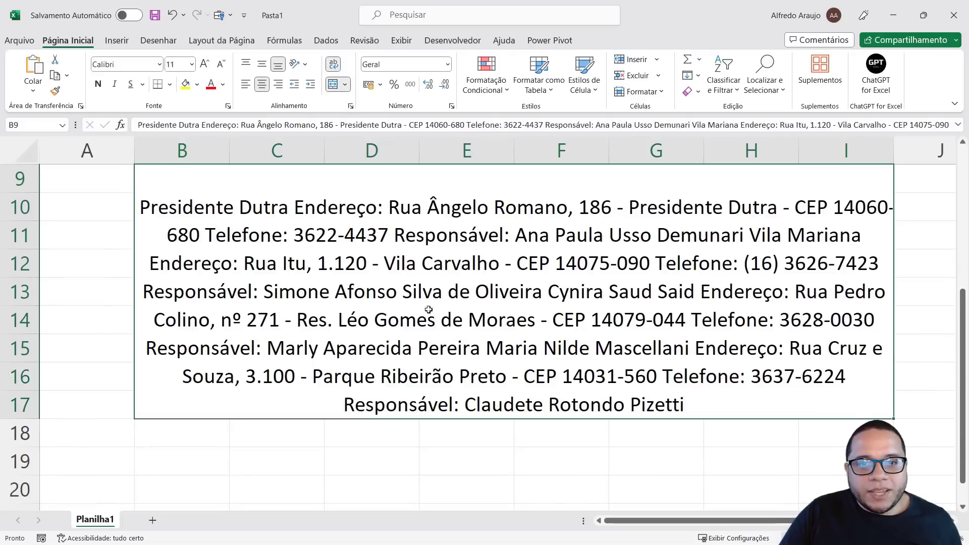
scroll(858, 384, up, 1)
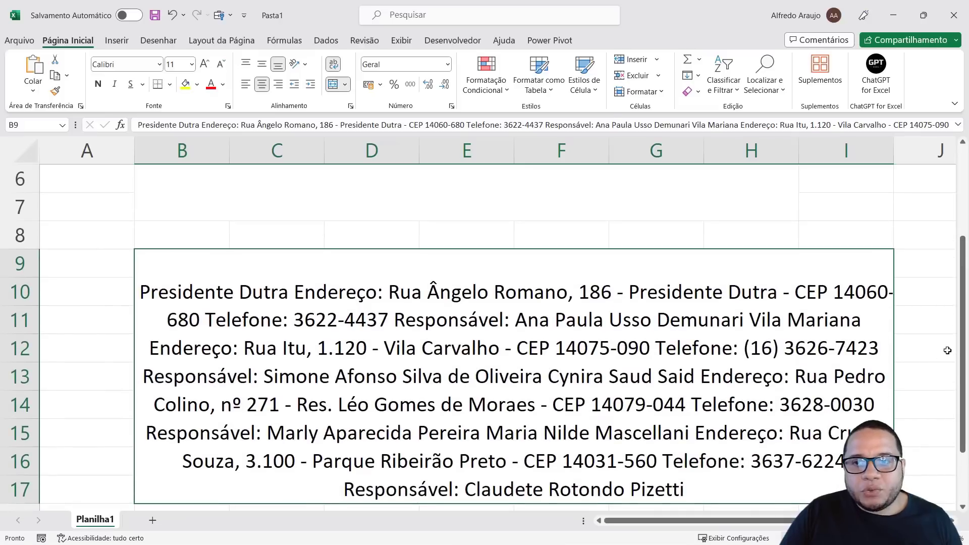
Reduce the address block's font size to 10
drag(963, 350, 965, 404)
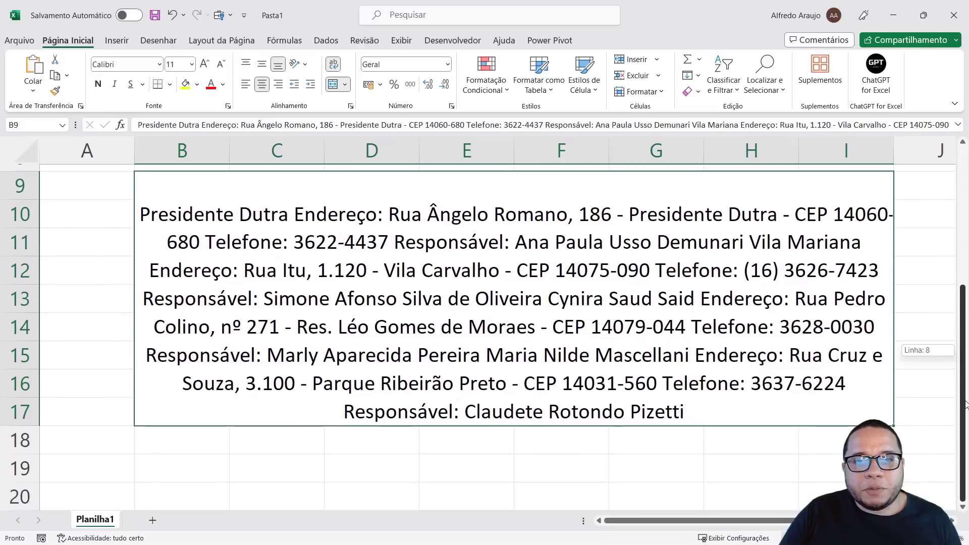
click(223, 66)
ctrl+scroll(336, 234, down, 1)
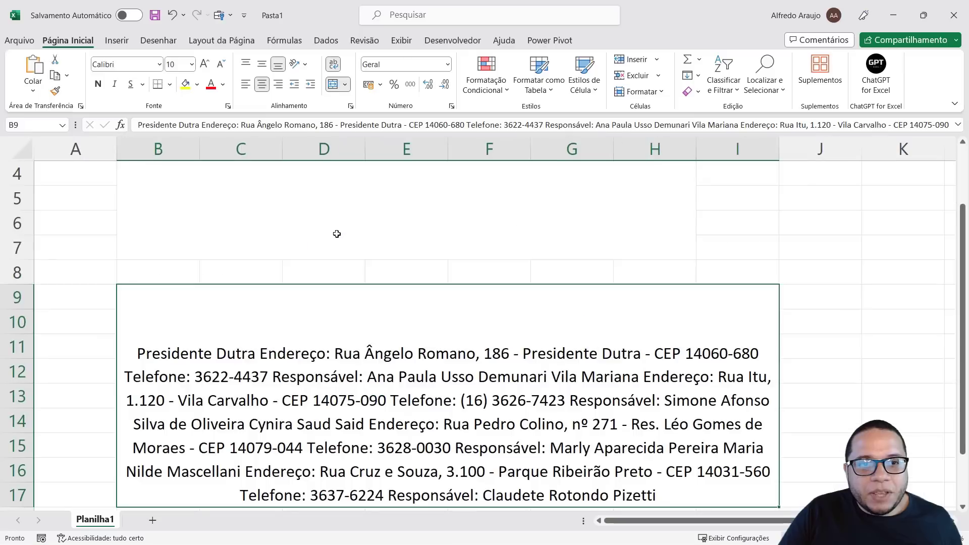
ctrl+scroll(337, 234, down, 1)
scroll(348, 258, down, 2)
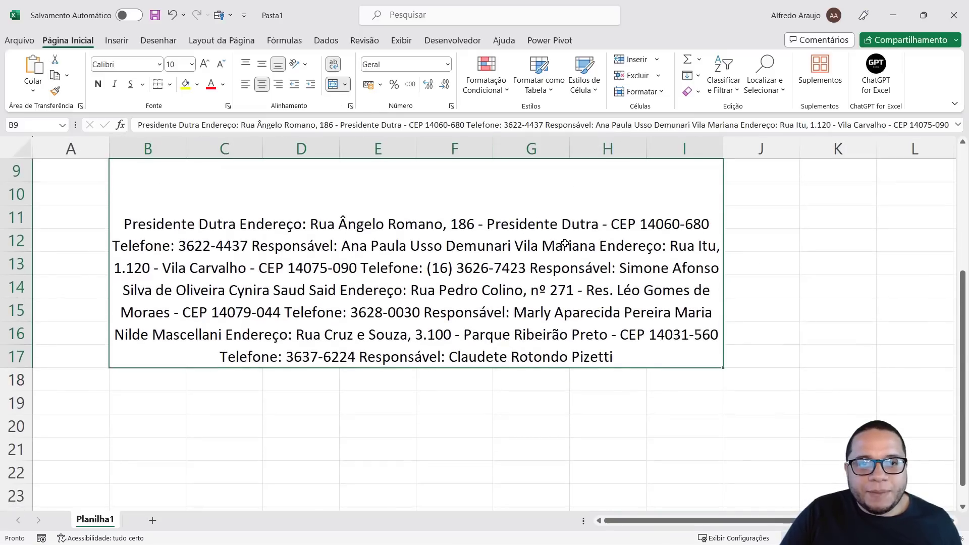
ctrl+scroll(564, 247, down, 1)
scroll(590, 288, down, 1)
scroll(606, 298, down, 1)
scroll(707, 319, down, 1)
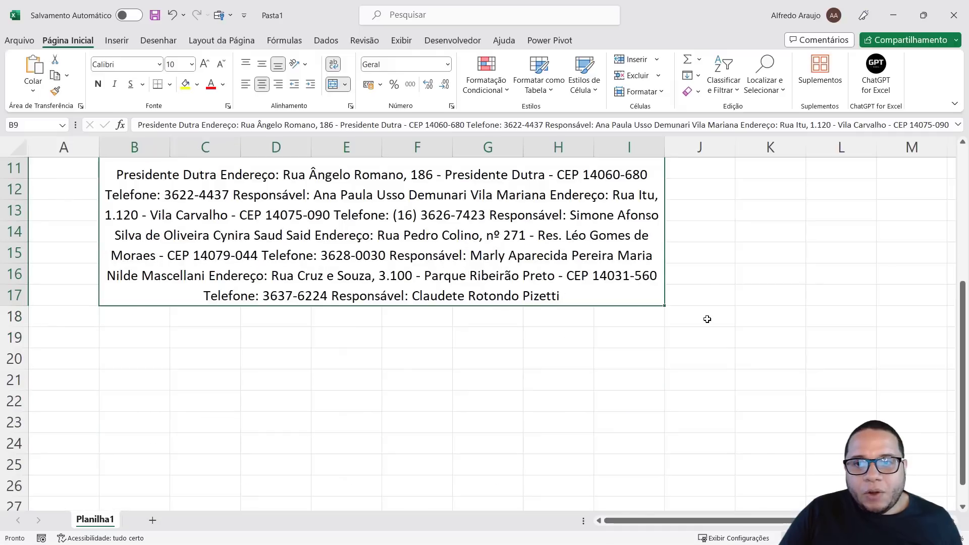
Enter =AI.EXTRACT(B9;"Telefone") in B19 to extract the phone numbers
click(168, 339)
text(=AI.)
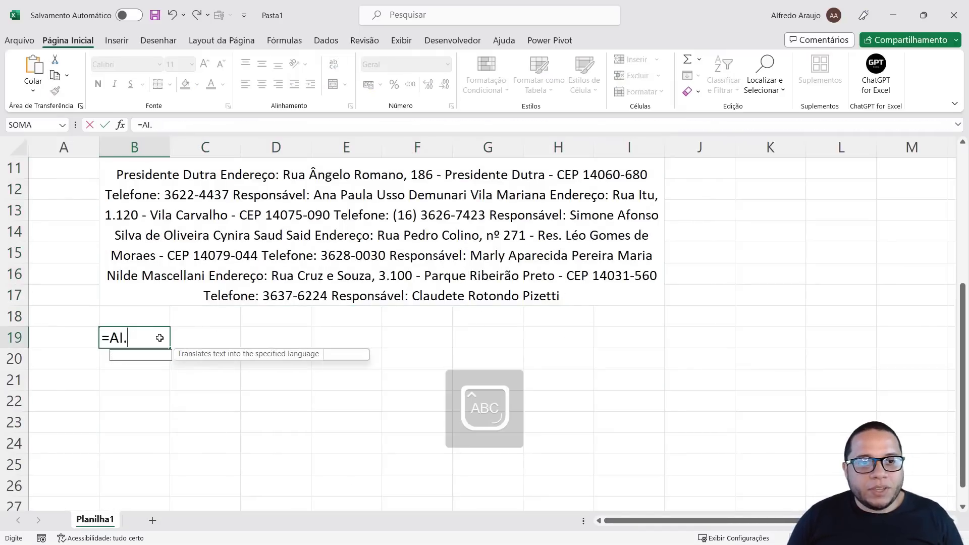
text(EX)
key(Tab)
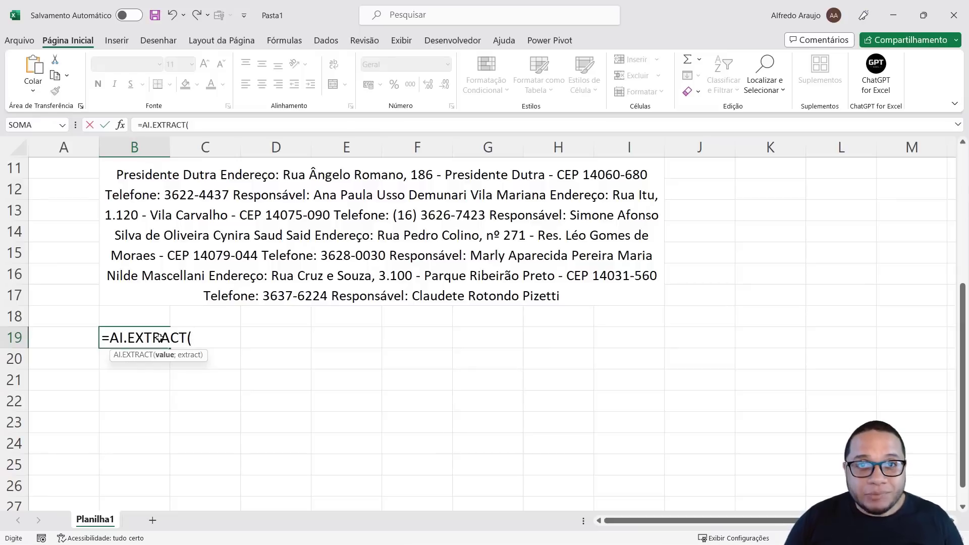
click(254, 259)
text(;)
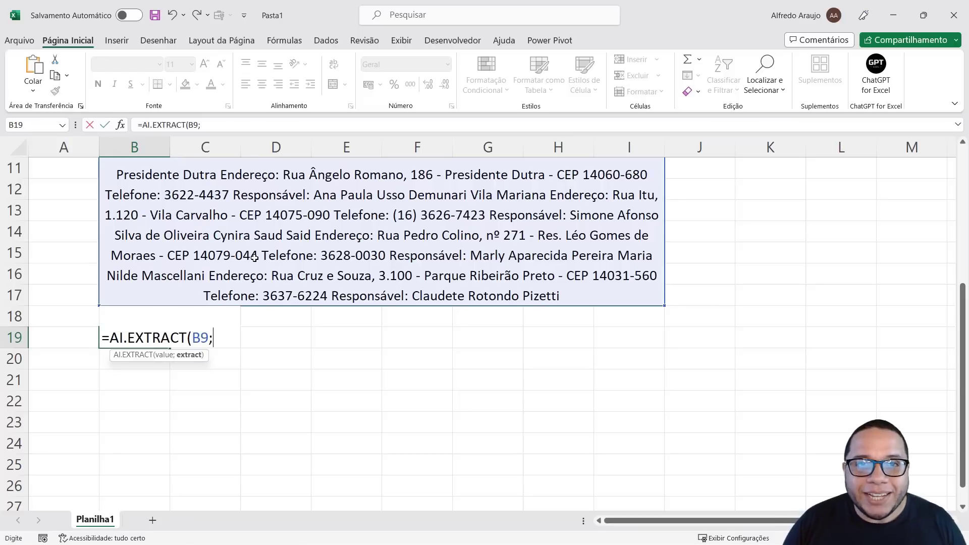
text(")
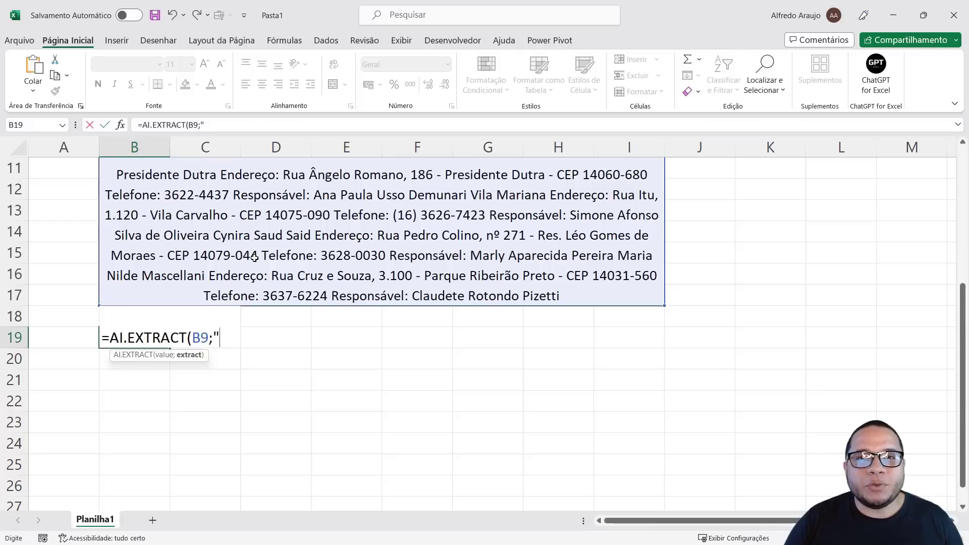
text(T)
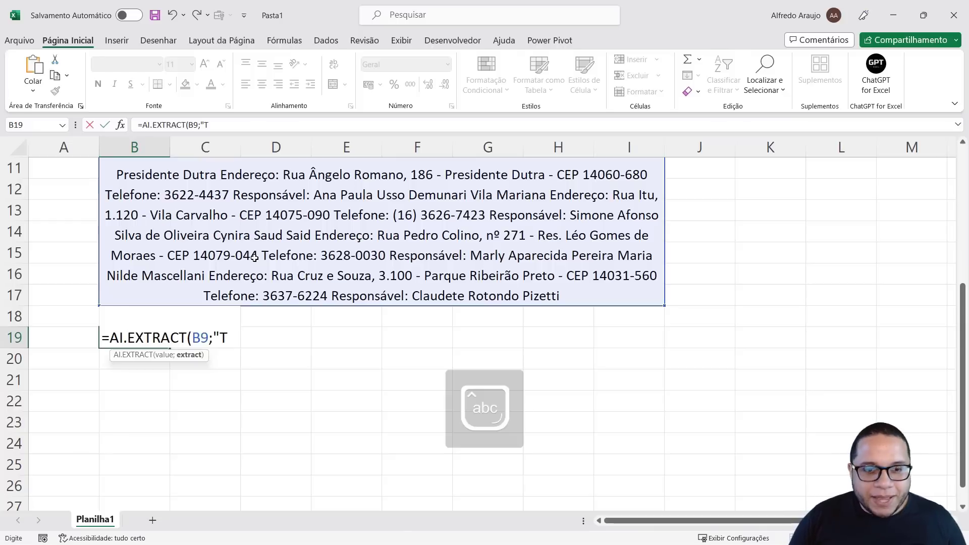
text(elefone)
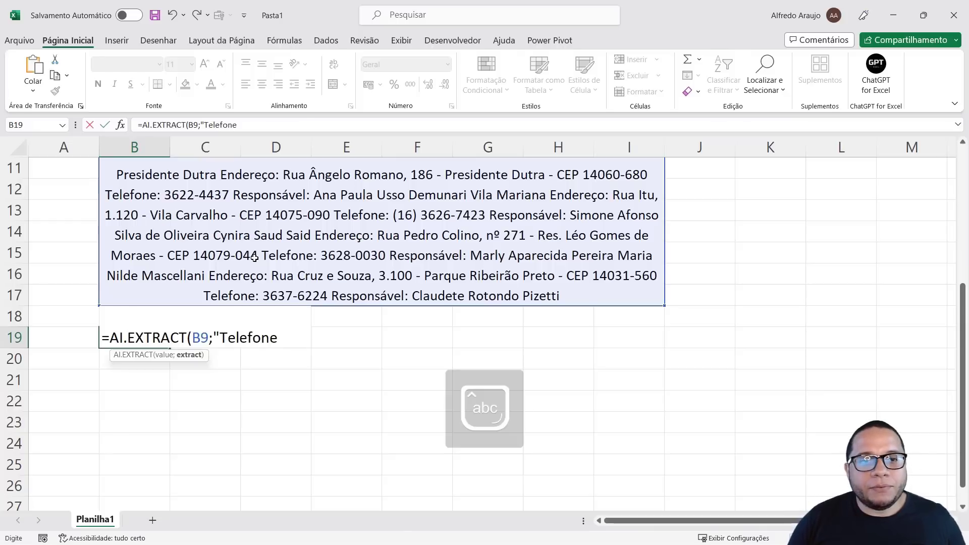
text("))
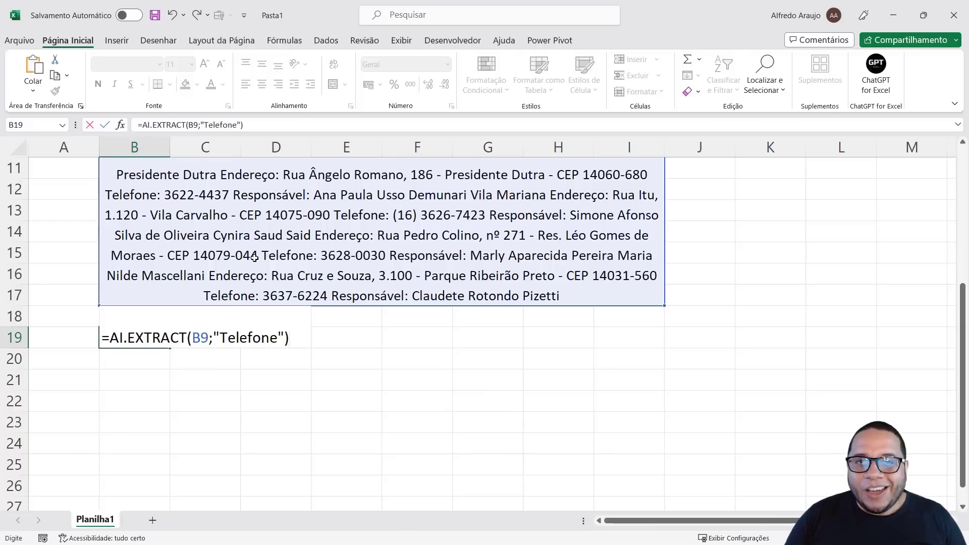
key(Return)
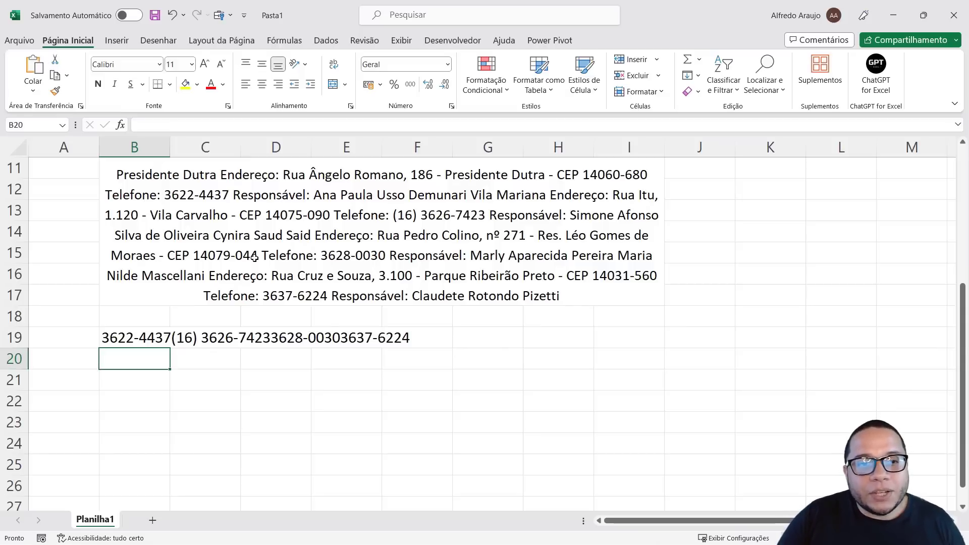
Inspect the B19 formula and its result, then move to an empty cell below
click(107, 339)
click(193, 404)
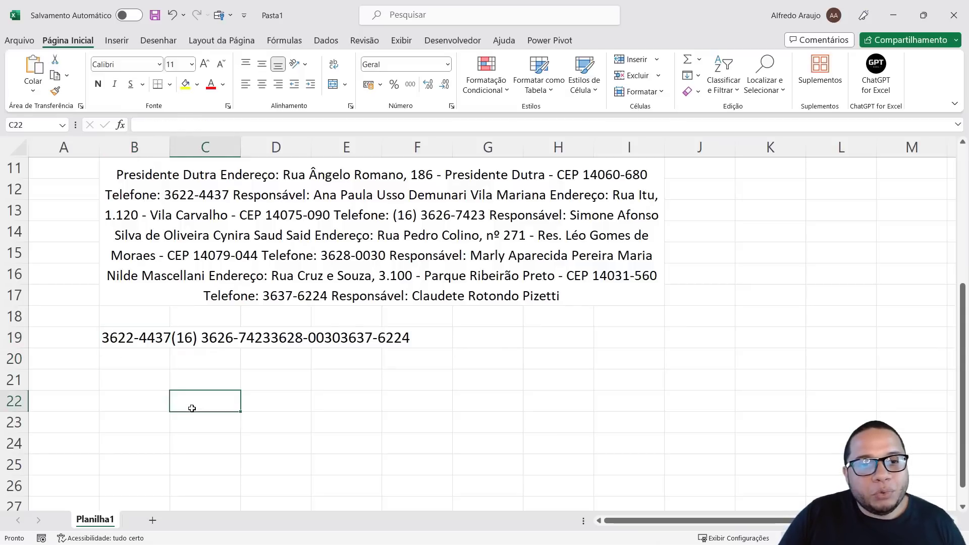
click(146, 337)
click(186, 339)
click(157, 375)
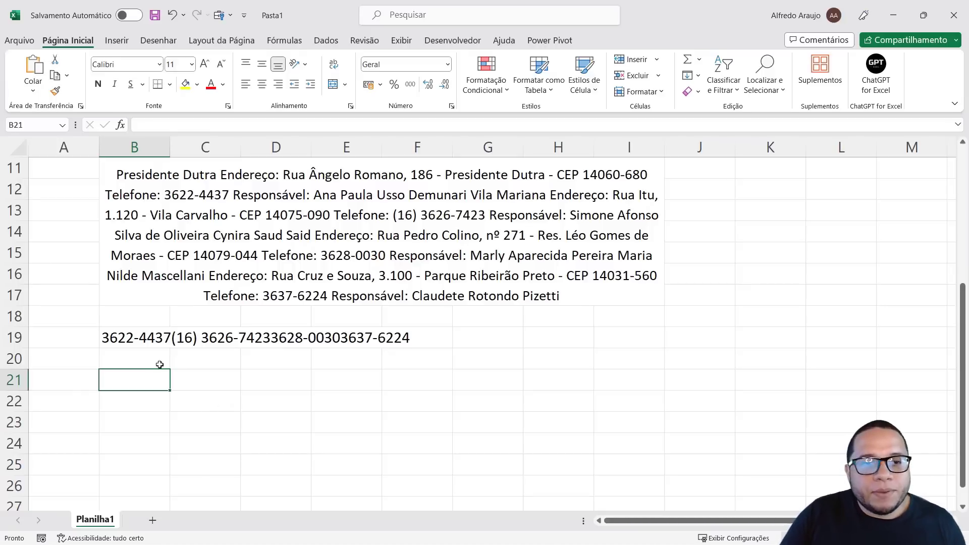
double_click(150, 336)
key(Return)
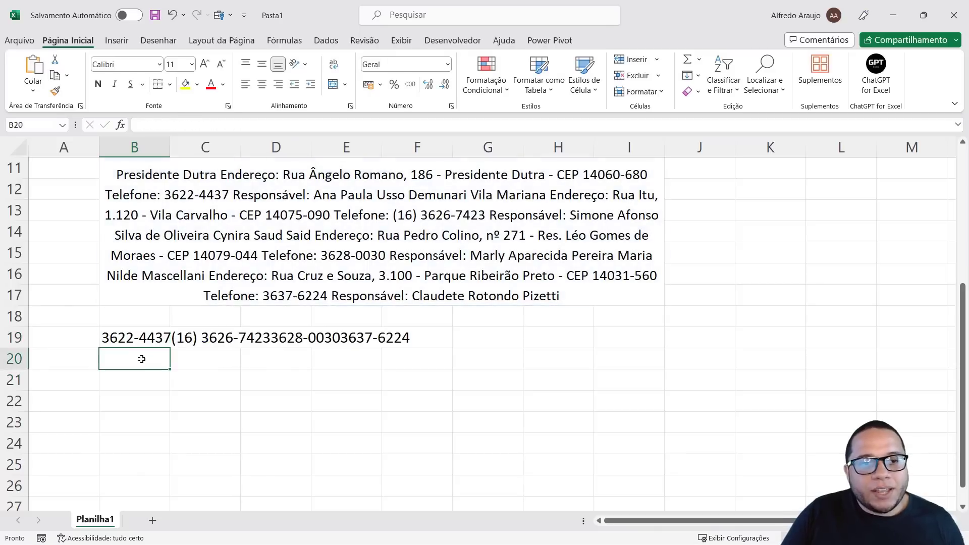
text(=ai.ex)
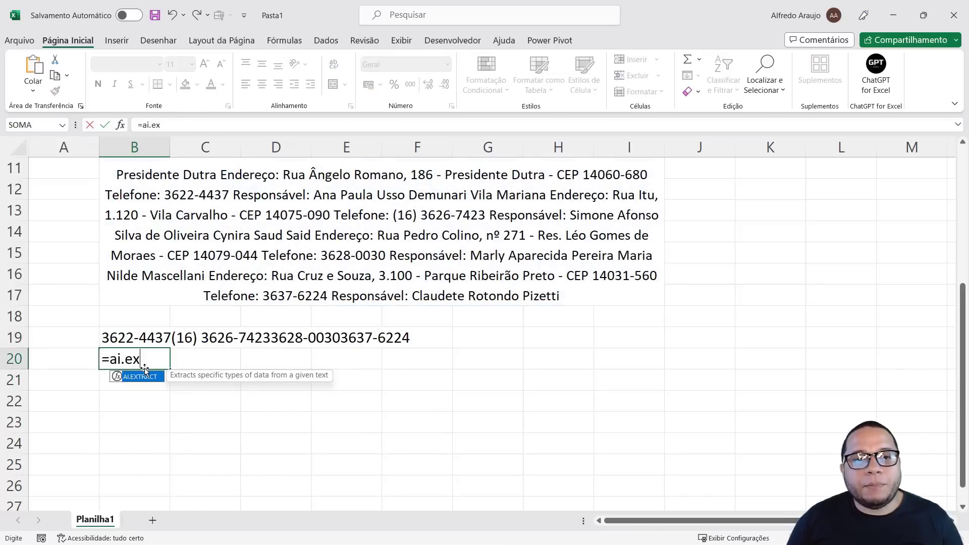
key(Tab)
click(194, 251)
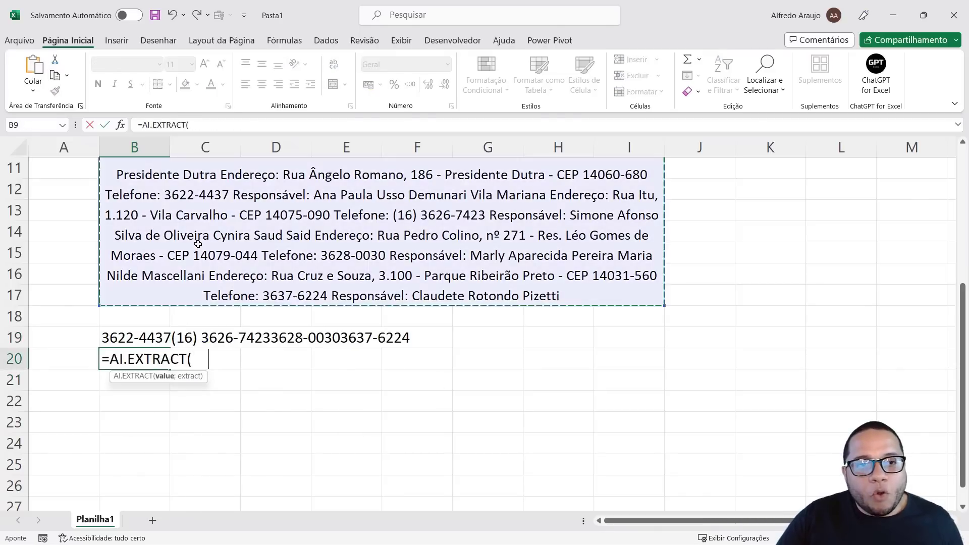
text(B9;"c)
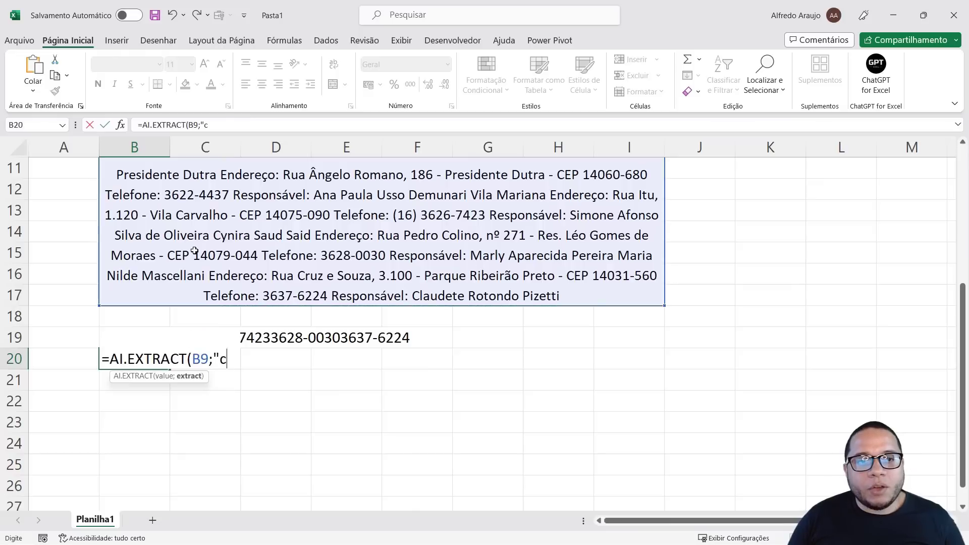
text(eo)
key(BackSpace)
text(p)
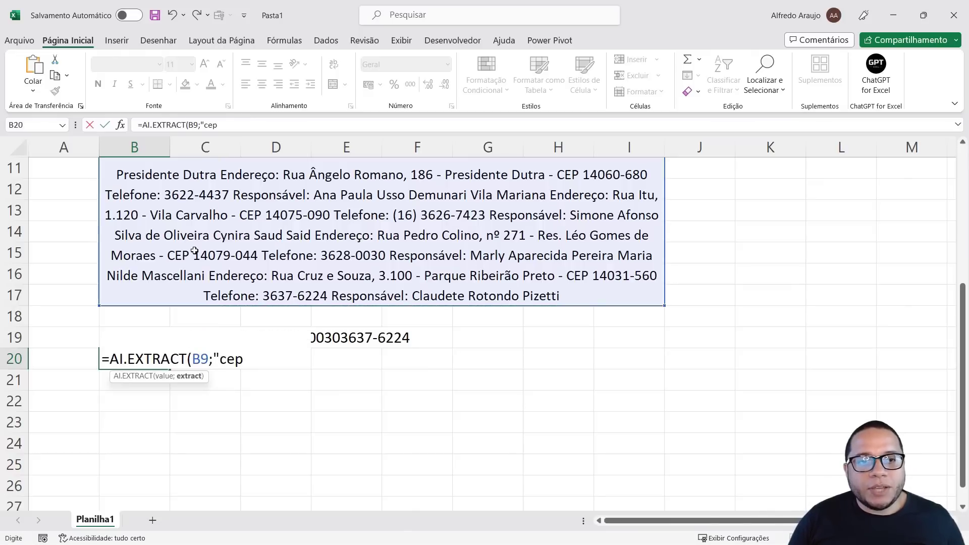
text("))
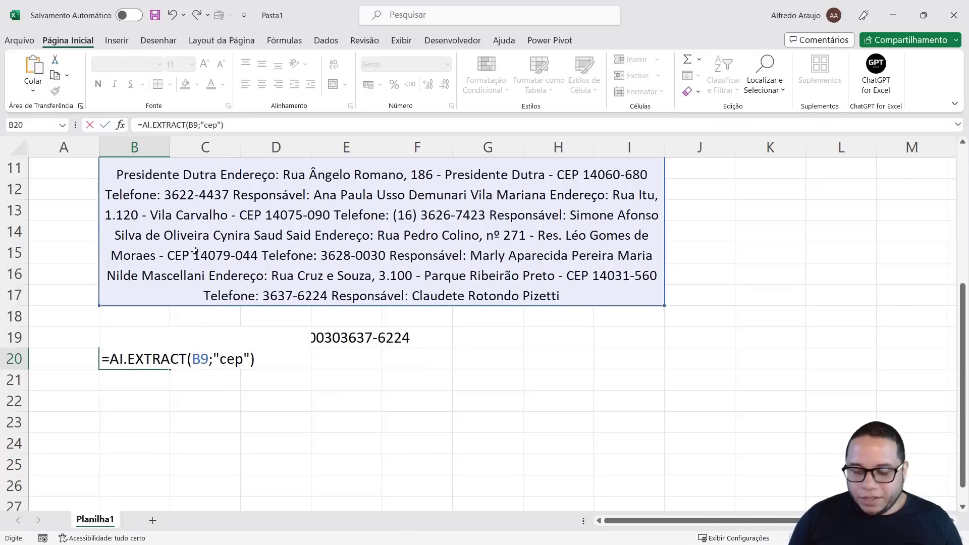
key(Return)
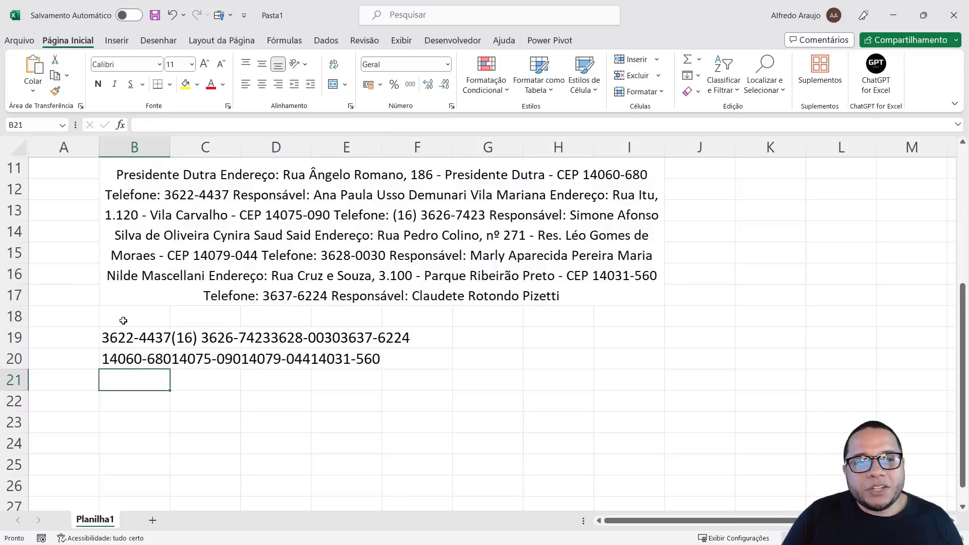
click(108, 363)
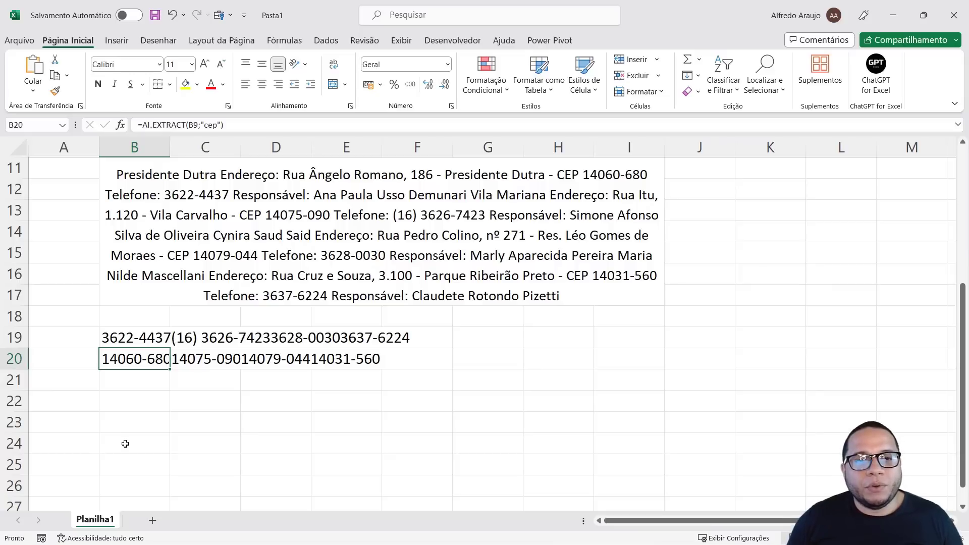
key(Right)
key(Down)
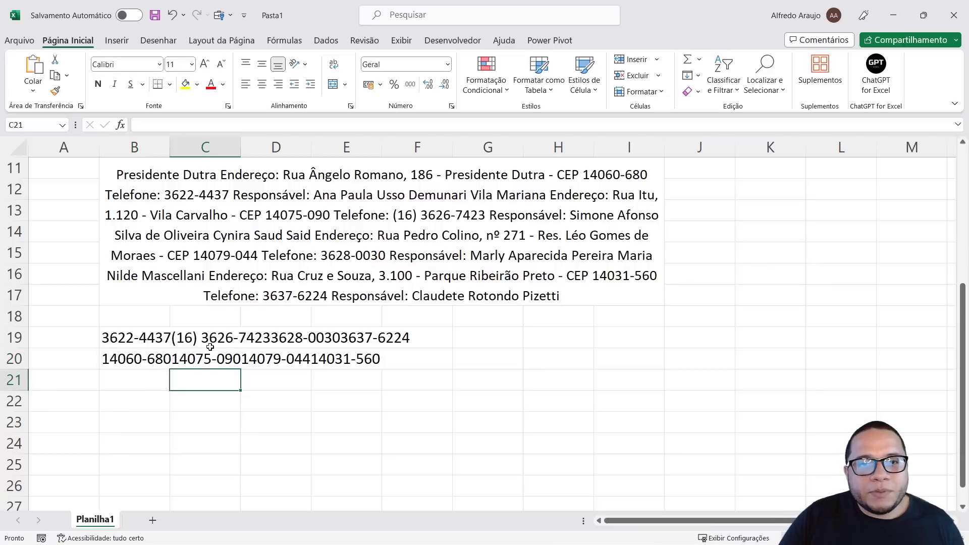
key(Left)
key(Up)
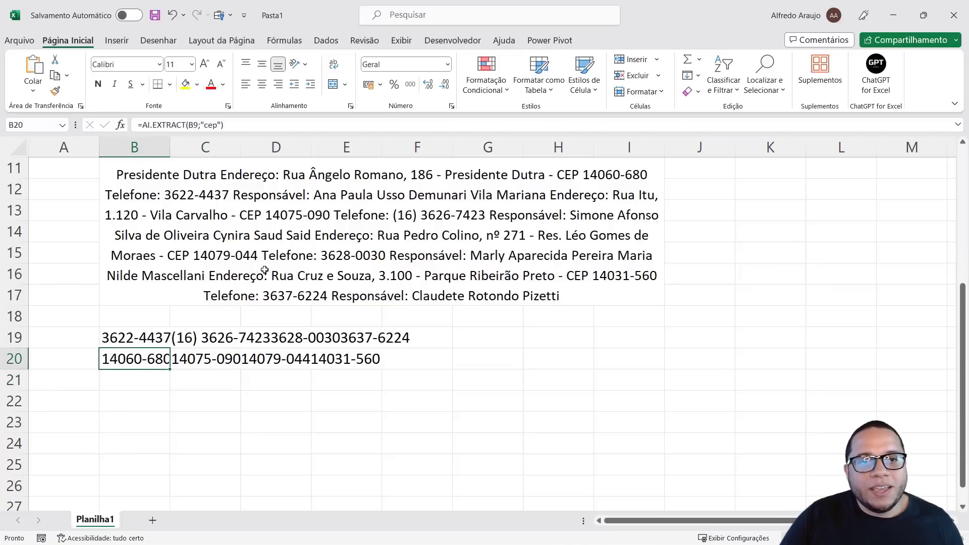
scroll(156, 400, up, 1)
click(156, 400)
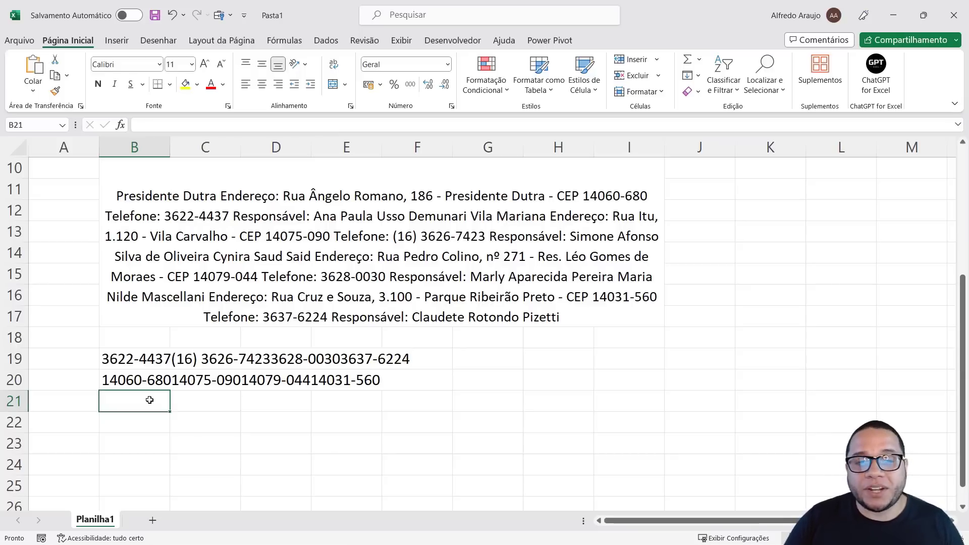
Enter =AI.ASK("crie um passo a passo para criar uma planilha de estoque") in B24
scroll(150, 393, down, 3)
scroll(149, 394, up, 2)
click(150, 399)
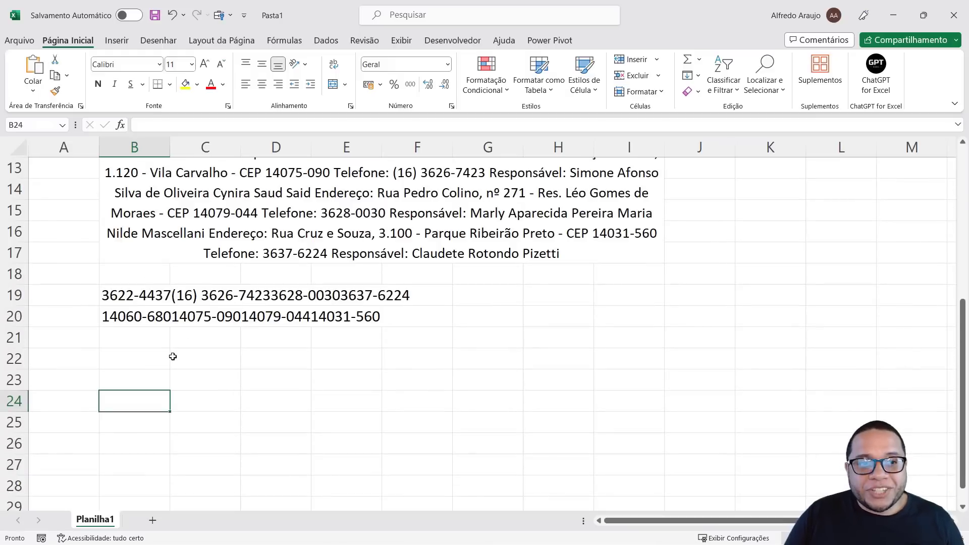
scroll(174, 366, down, 3)
text(=ai)
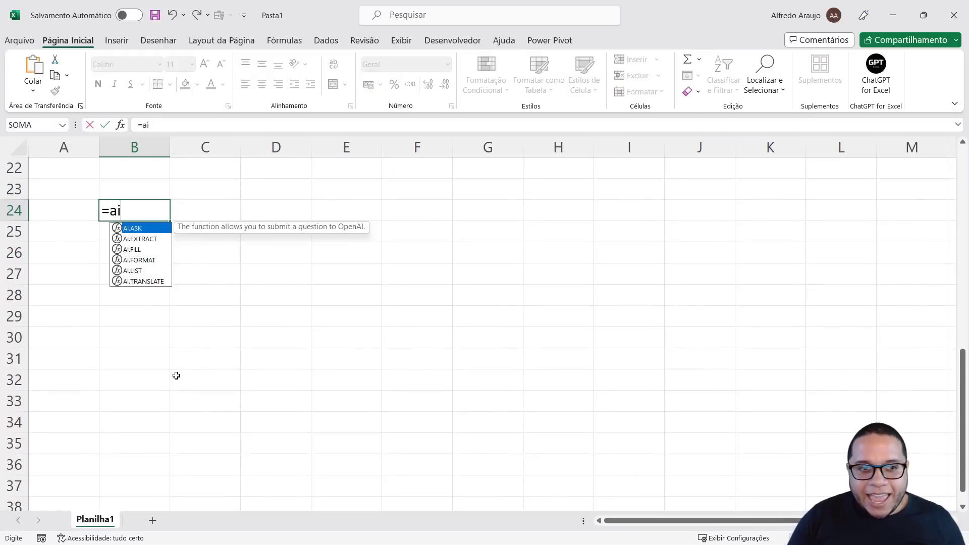
text(.as)
key(Tab)
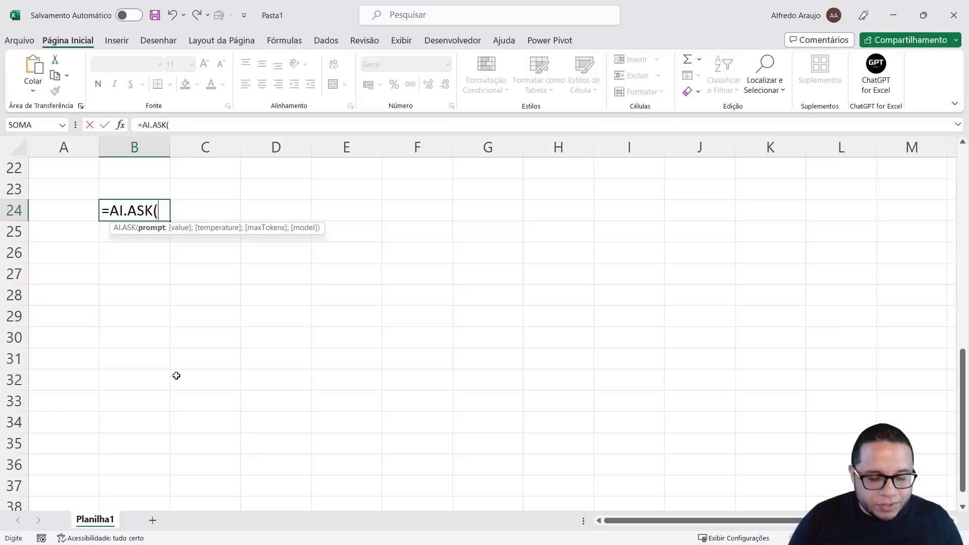
text(")
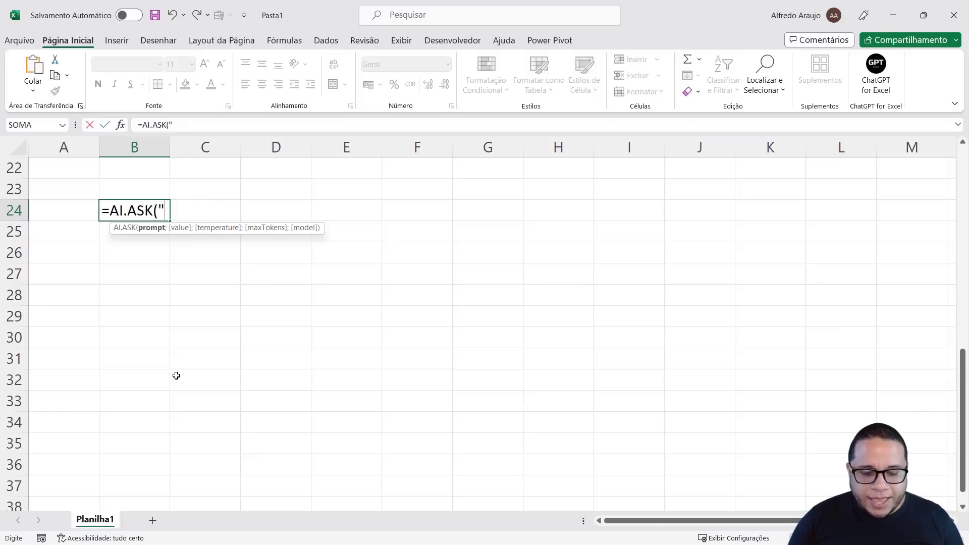
text(crie um)
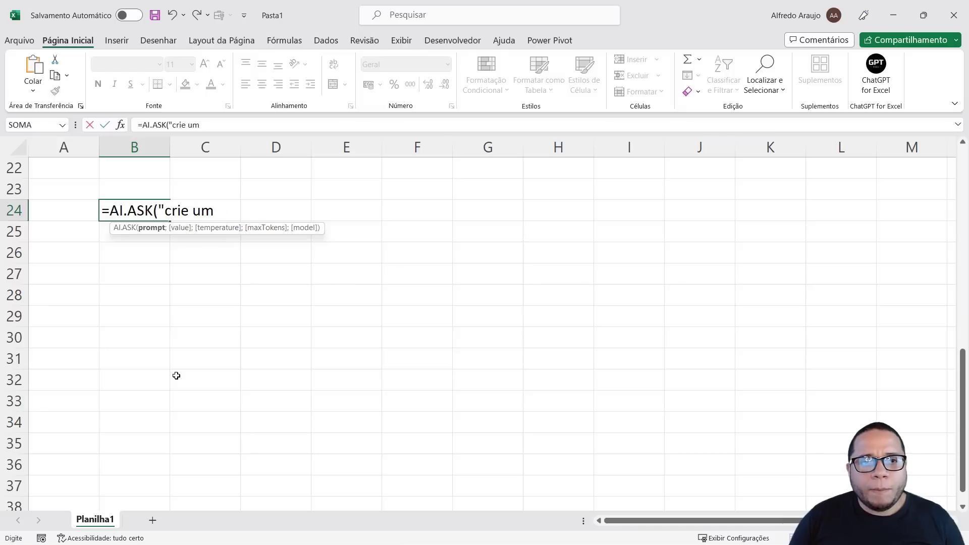
text( passo a passo par)
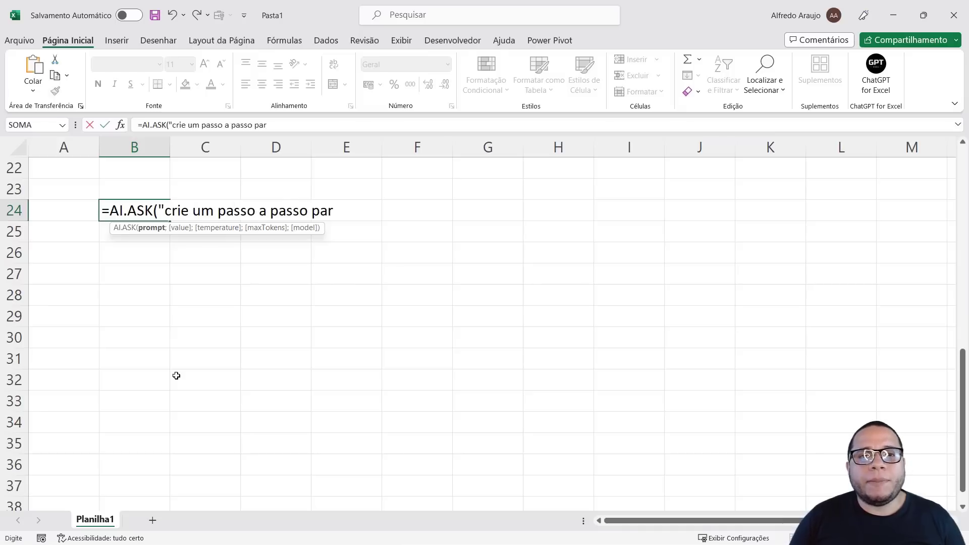
text(a cria)
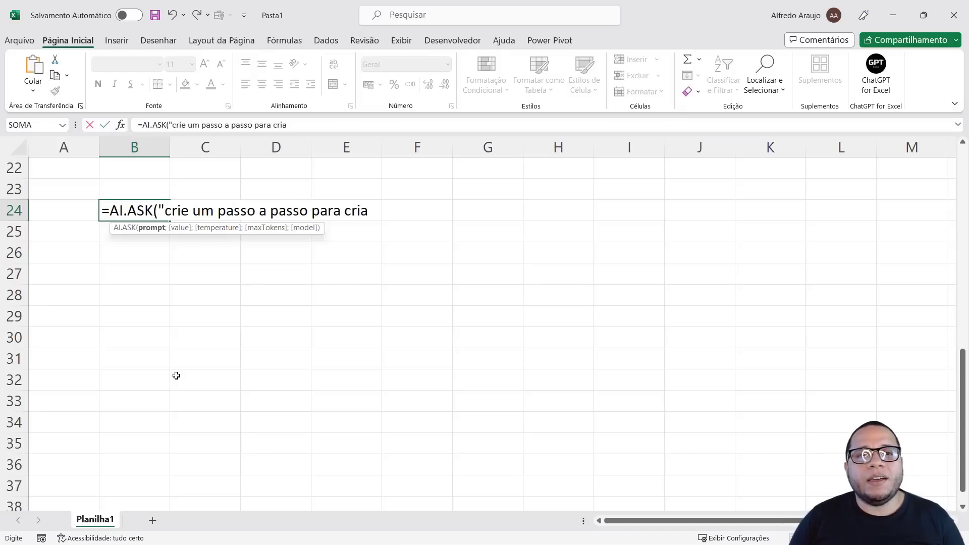
text(r uma planilh)
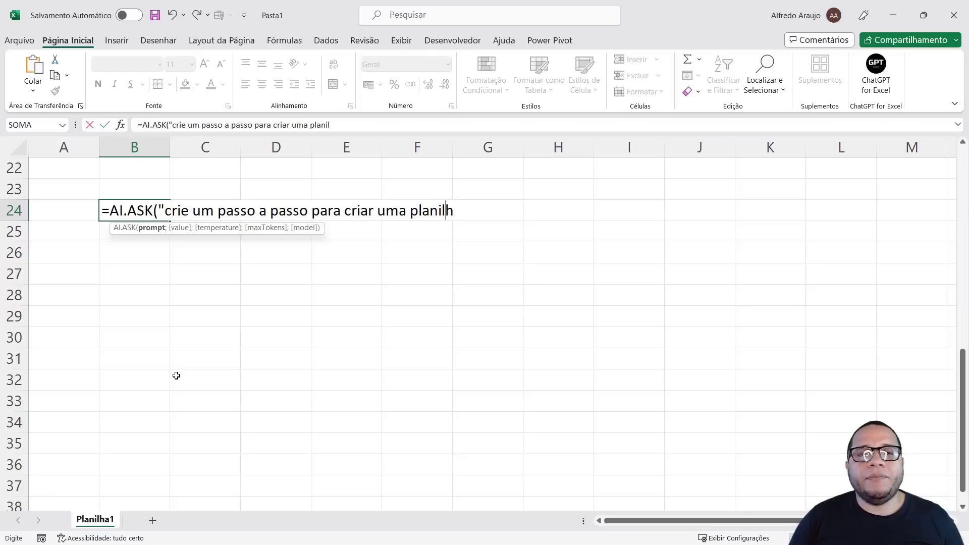
text(a de estoque")
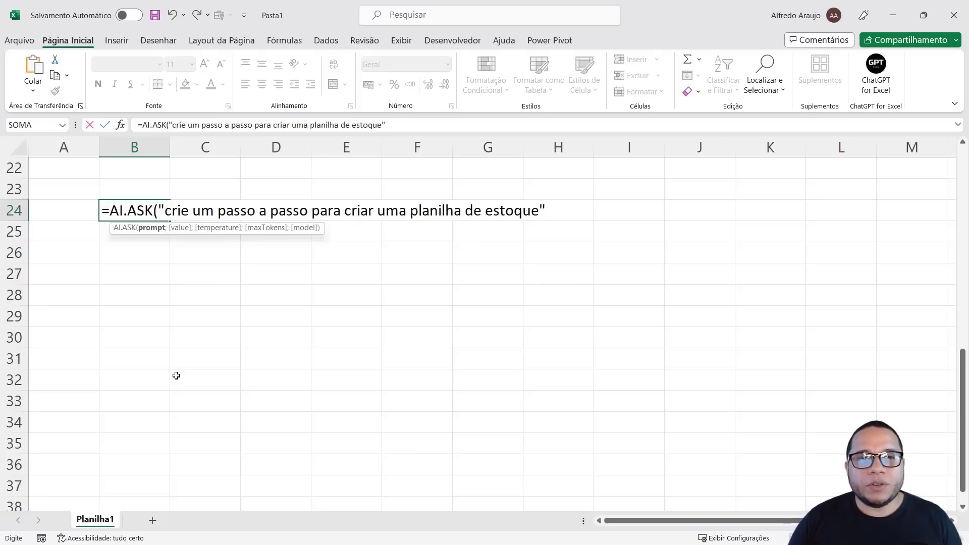
text())
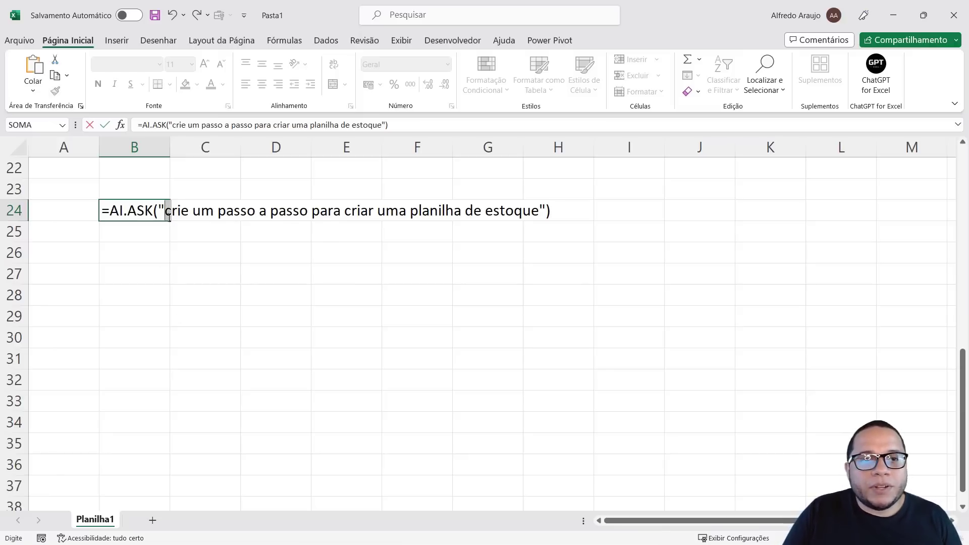
double_click(169, 217)
click(170, 216)
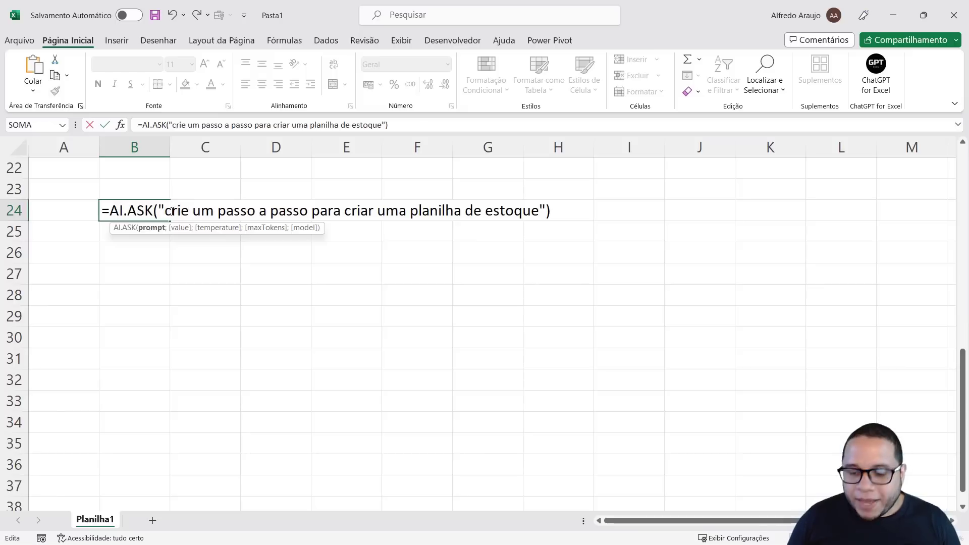
key(Return)
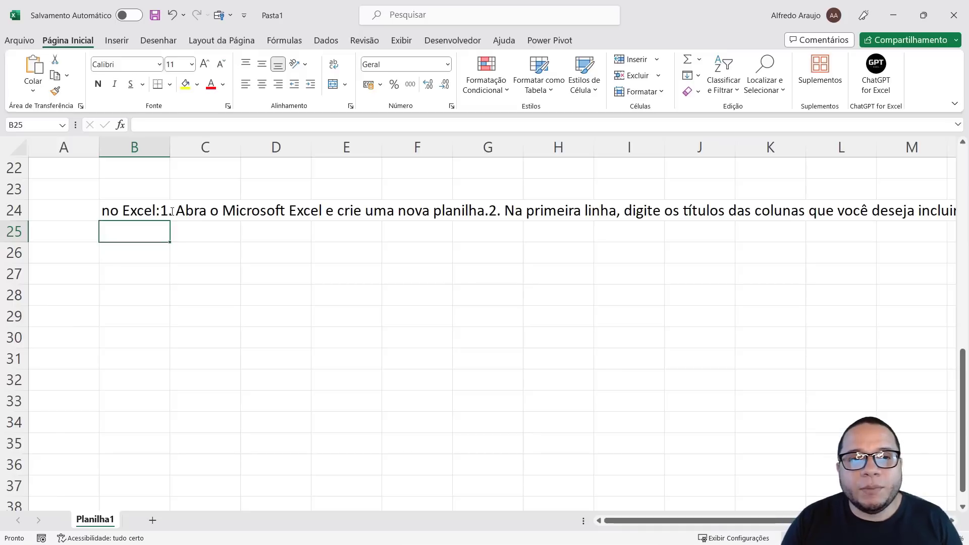
Merge and centre B24:K34 with wrapped text to display the AI's answer
click(143, 216)
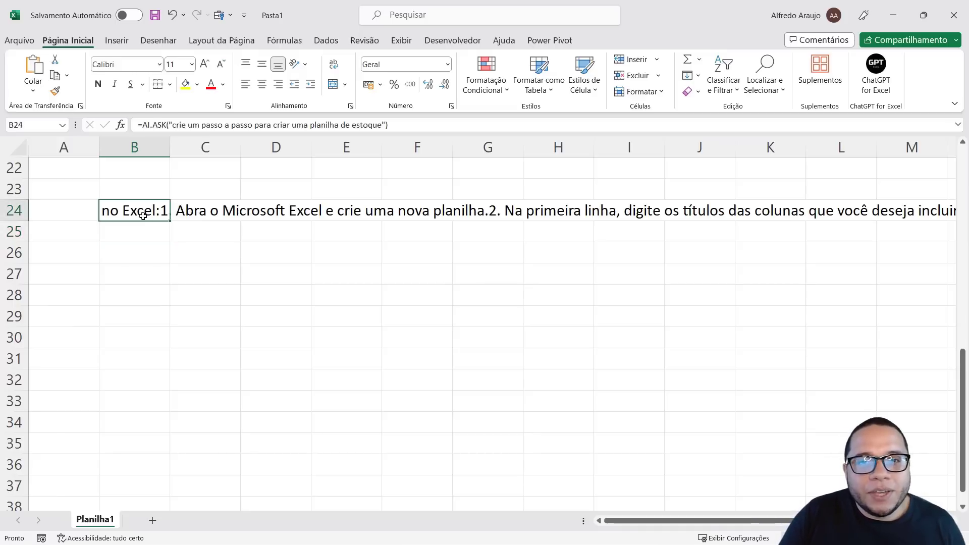
drag(142, 216, 744, 415)
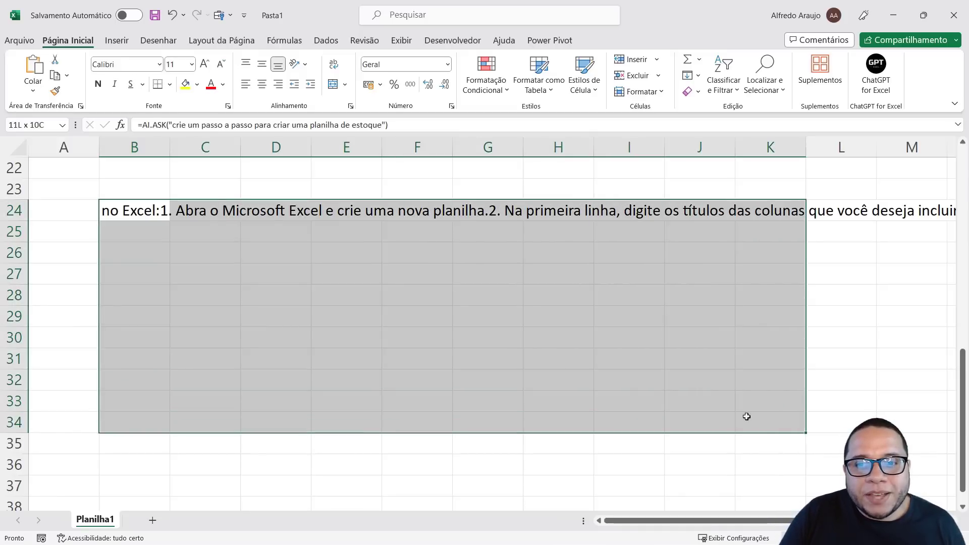
click(335, 85)
click(334, 64)
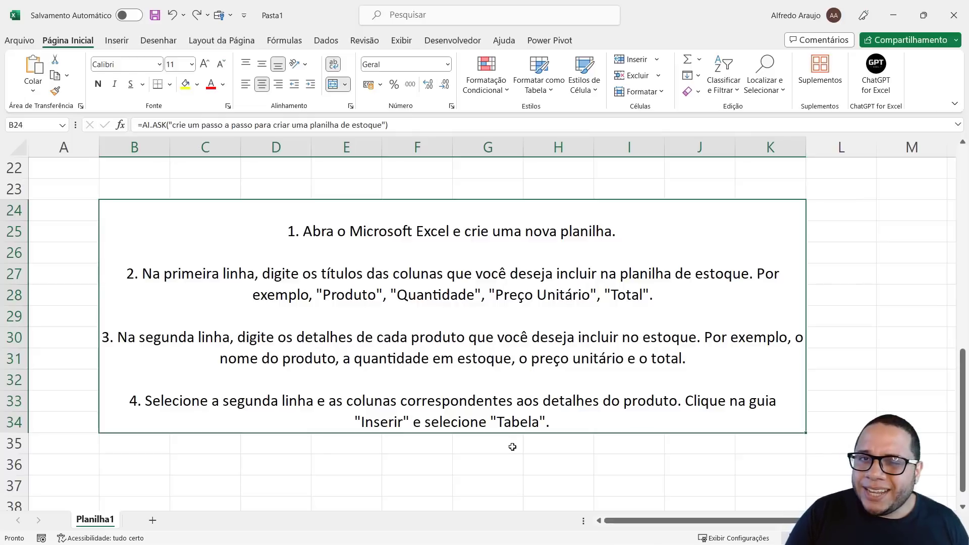
scroll(493, 445, down, 2)
Type =ai in B37 and preview the AI.FILL, AI.FORMAT and AI.LIST descriptions
scroll(409, 412, down, 1)
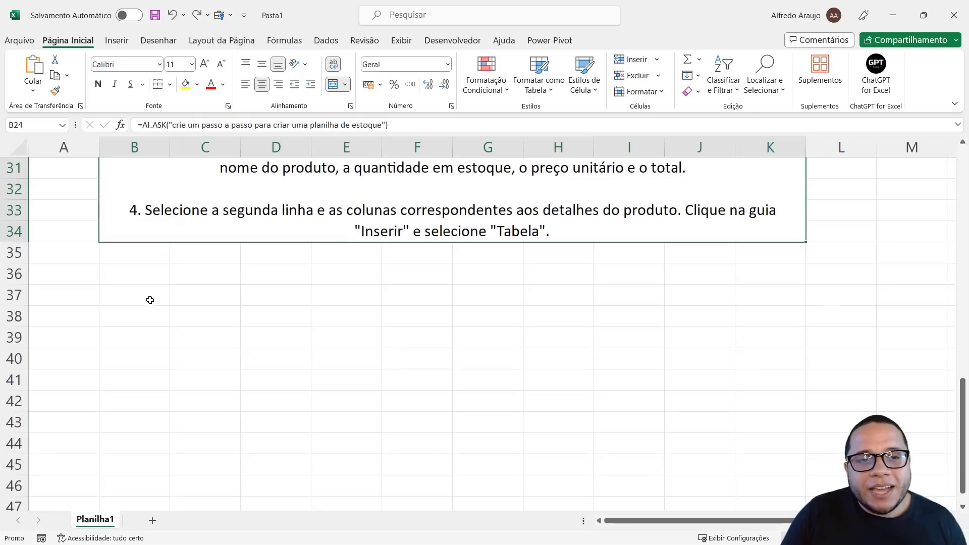
click(150, 300)
text(=ai.as)
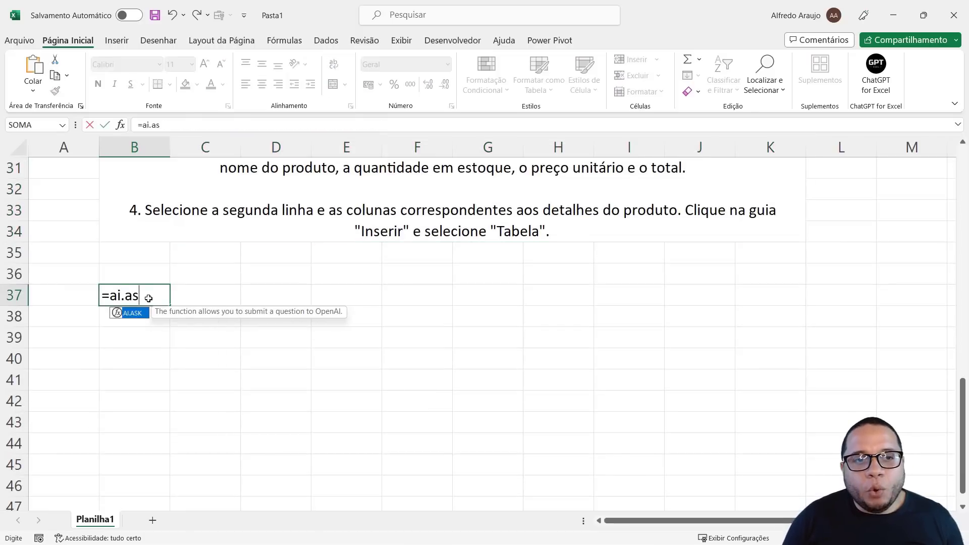
key(BackSpace)
key(BackSpace)
key(BackSpace)
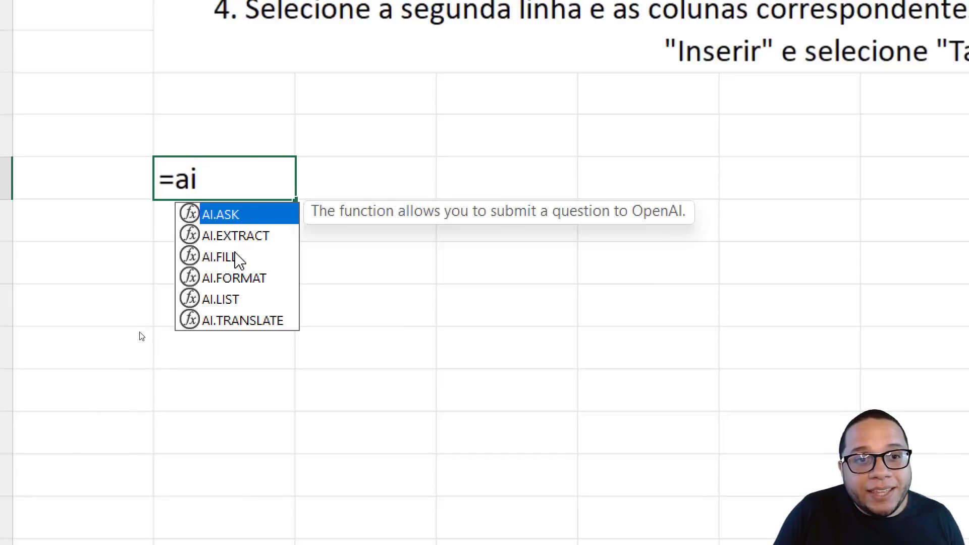
click(238, 258)
click(247, 284)
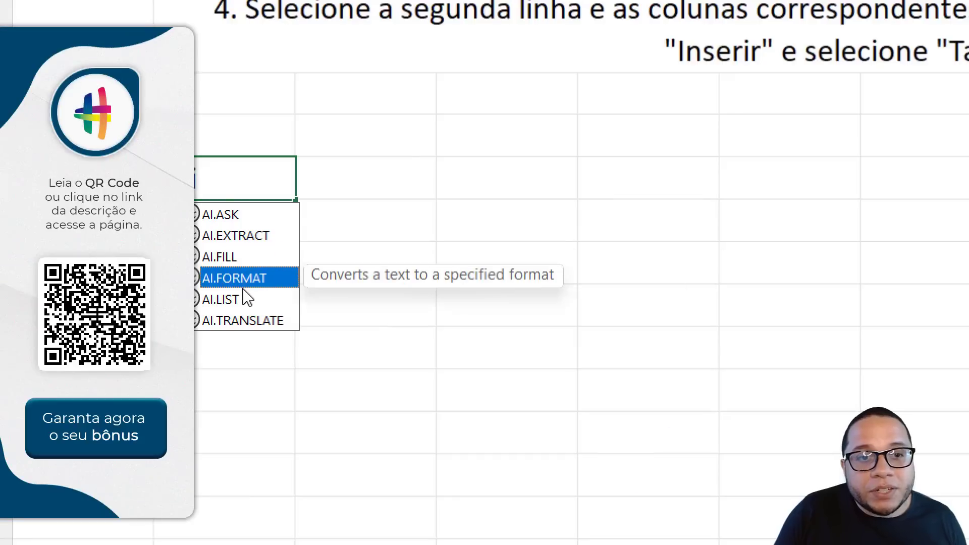
click(245, 302)
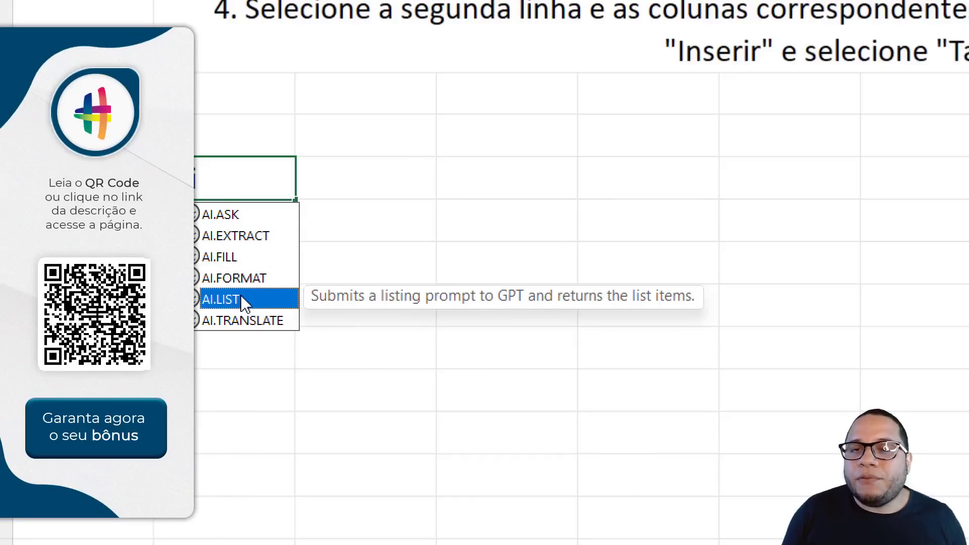